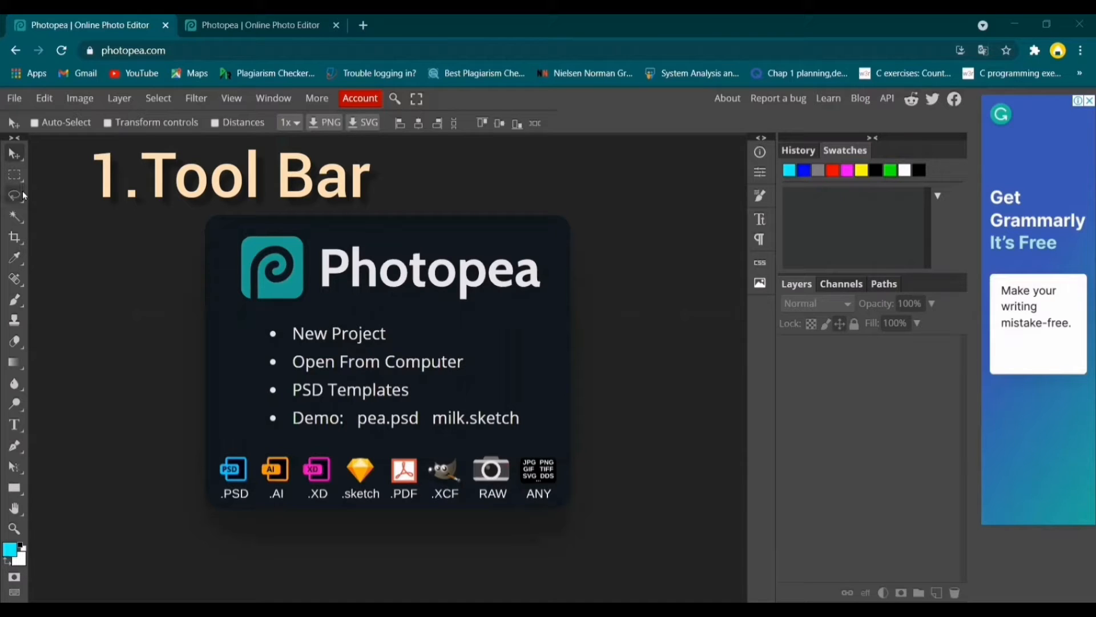
Look through several editing tools, including the Eyedropper, and view the History and Swatches panels.
click(16, 218)
click(15, 237)
click(15, 260)
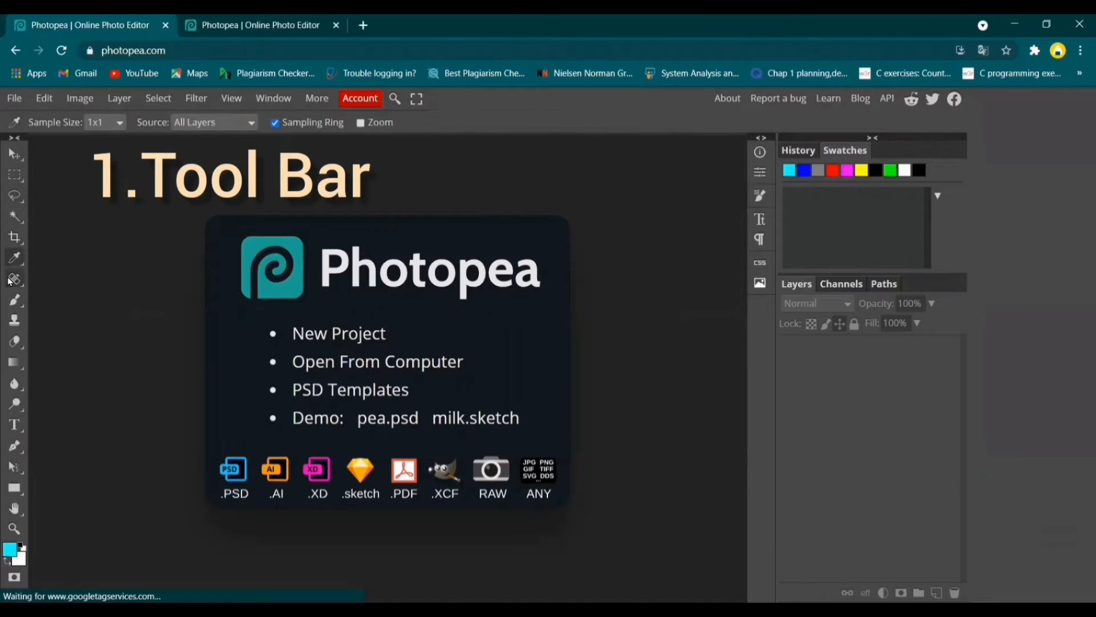
click(16, 218)
click(13, 155)
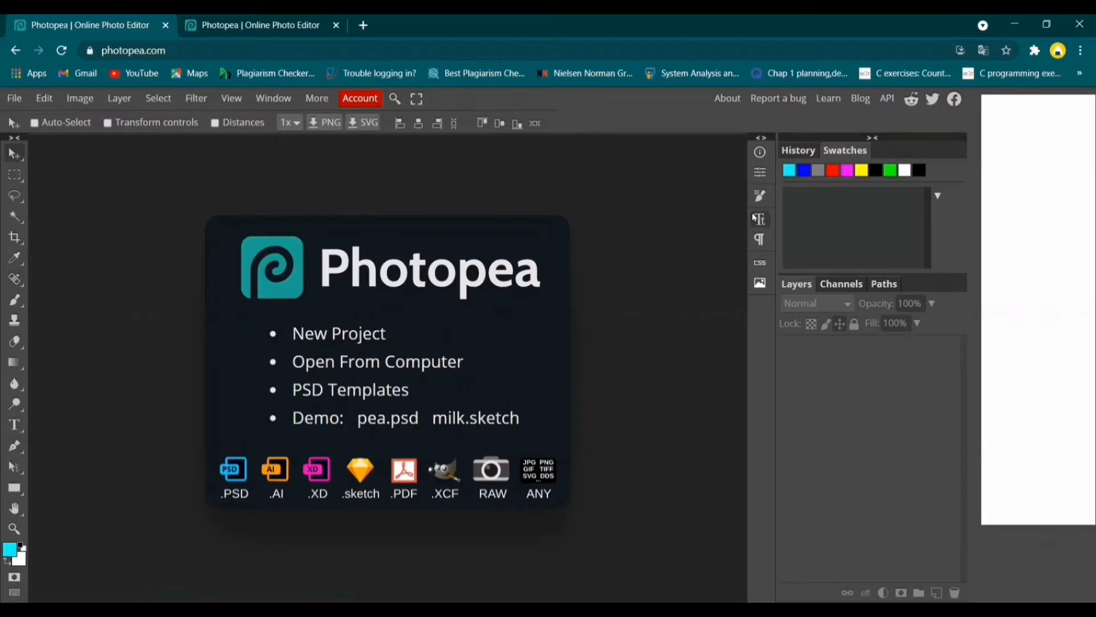
click(798, 151)
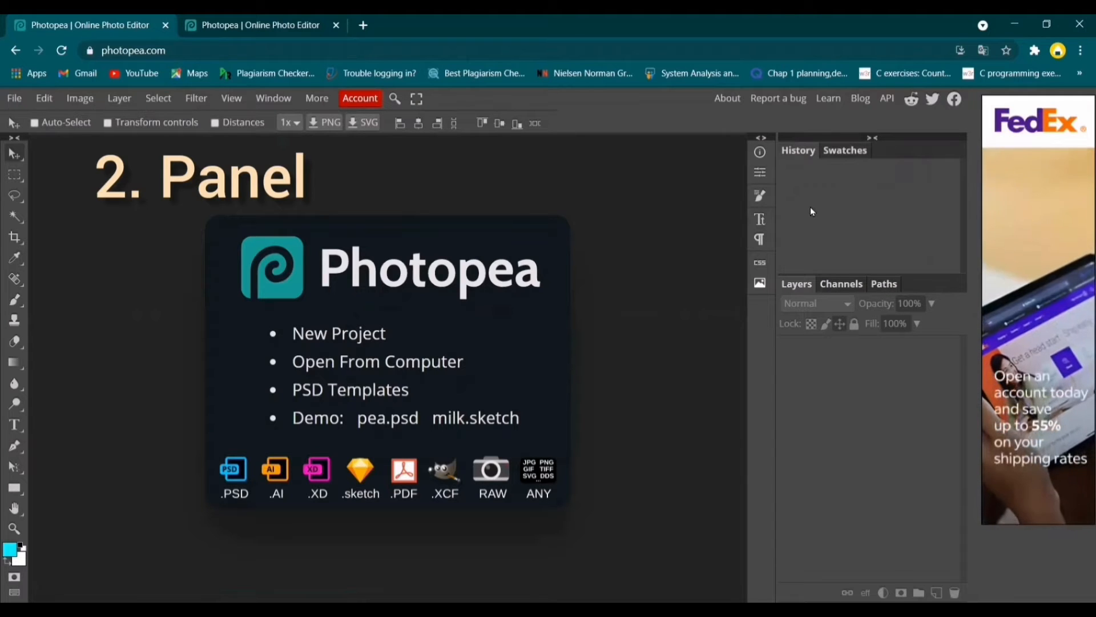
click(825, 152)
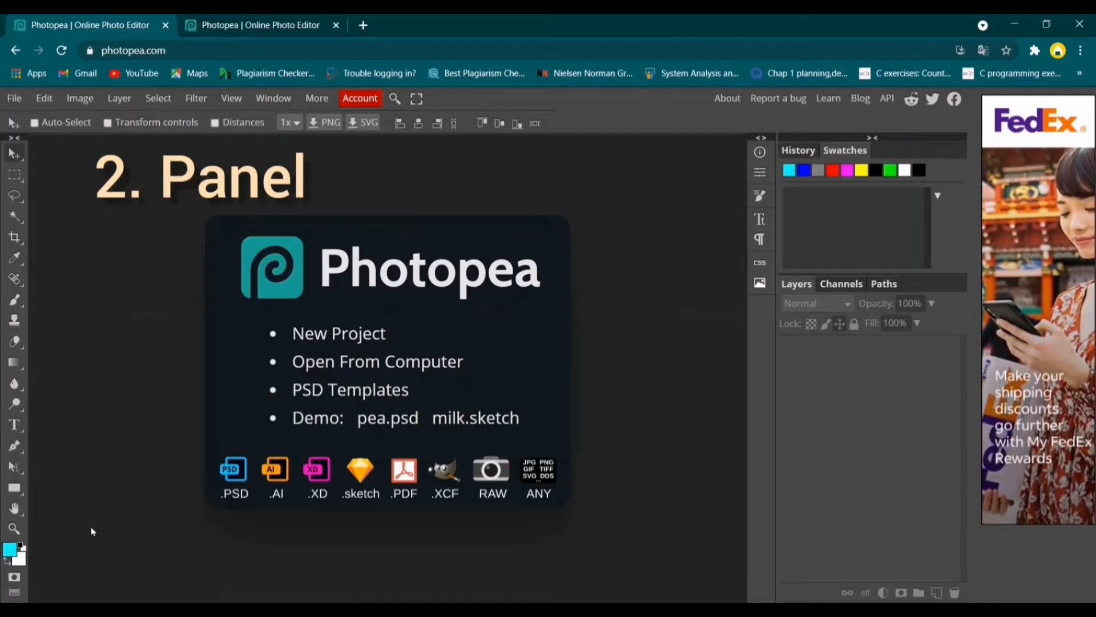
Set the foreground colour to magenta (ff00ff).
click(10, 550)
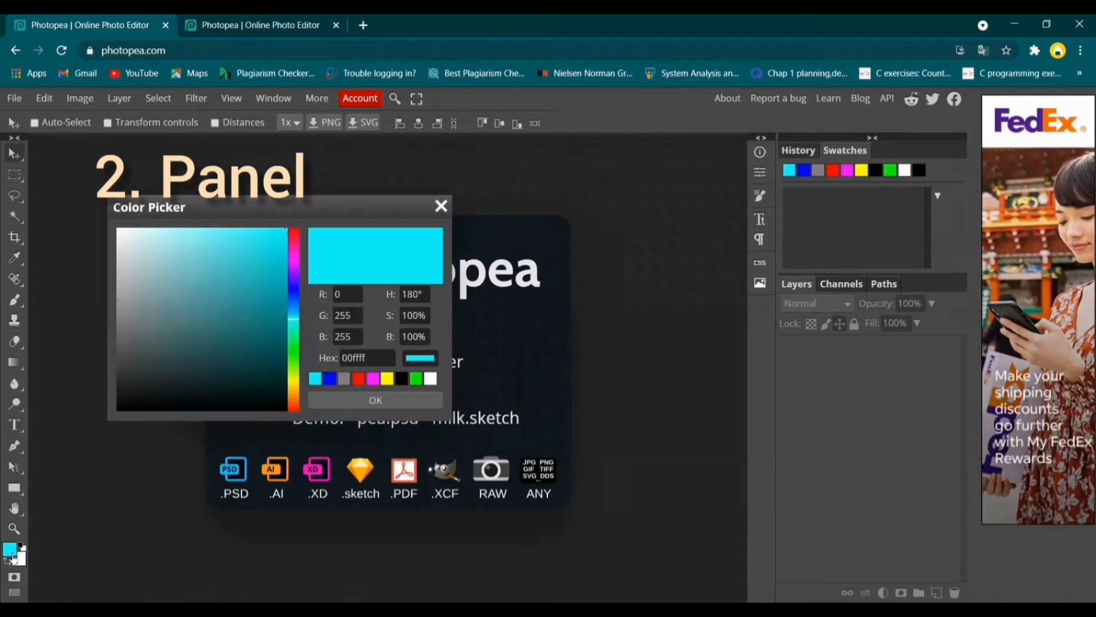
click(804, 170)
click(818, 171)
click(847, 170)
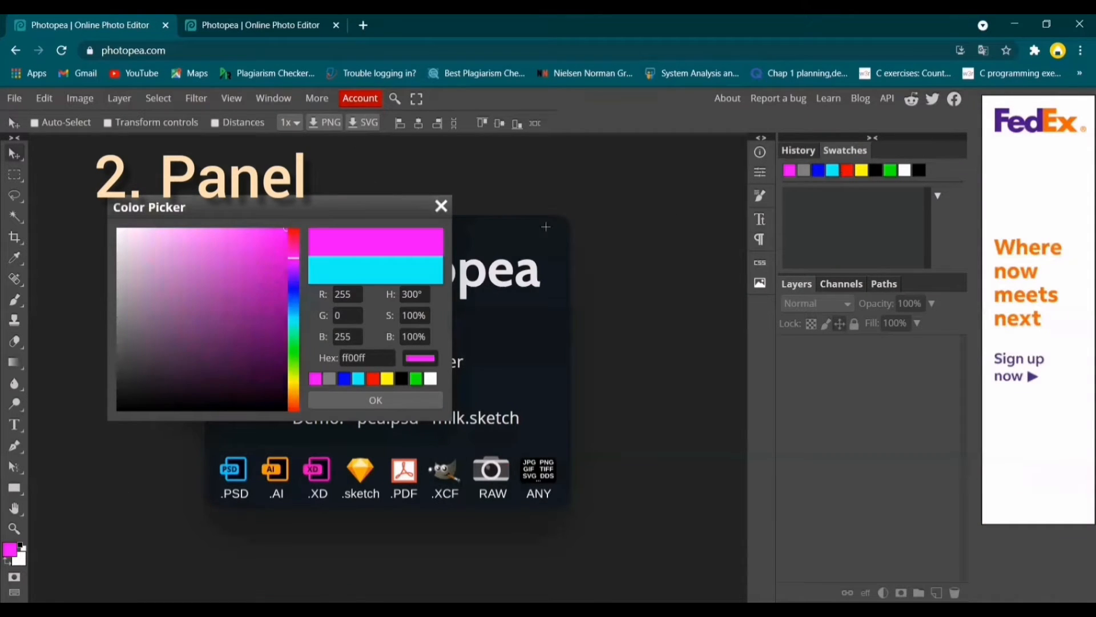
click(442, 207)
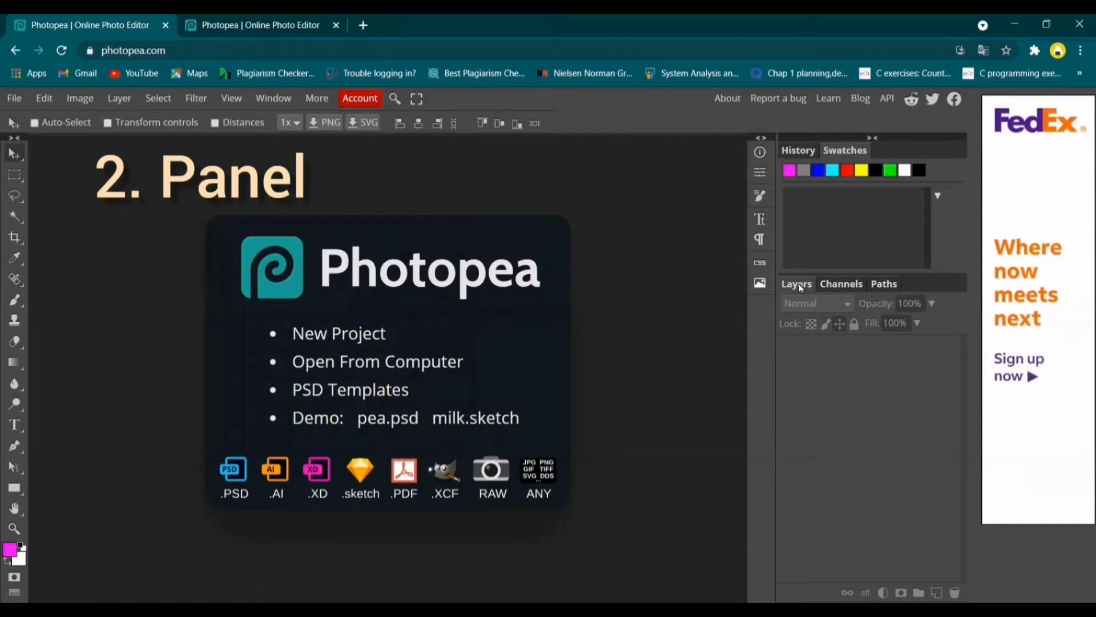
click(830, 286)
click(882, 291)
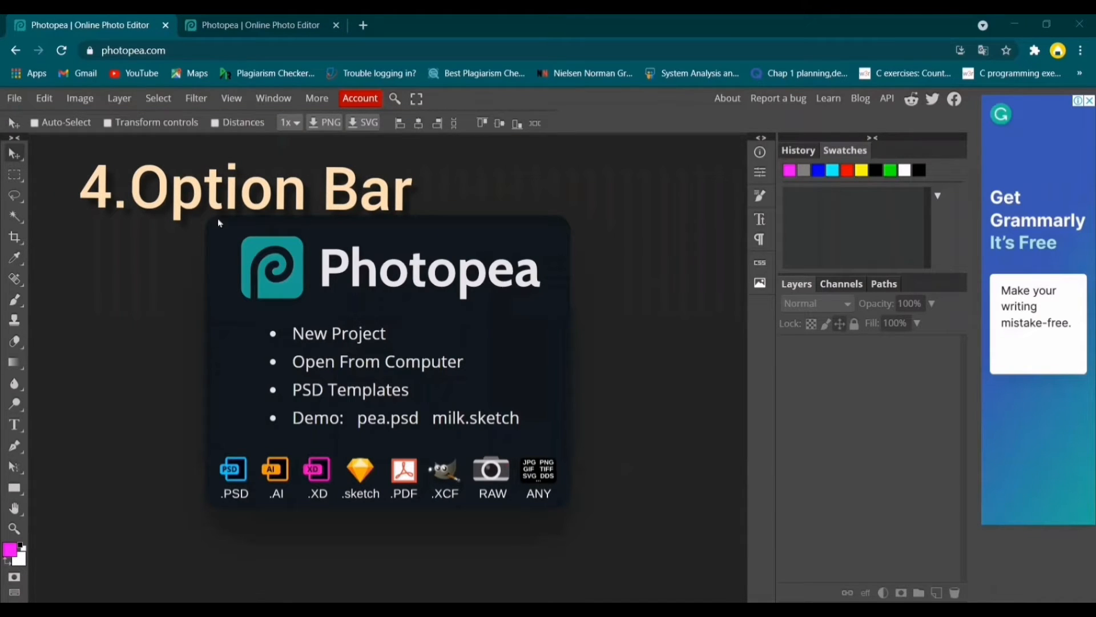
click(19, 195)
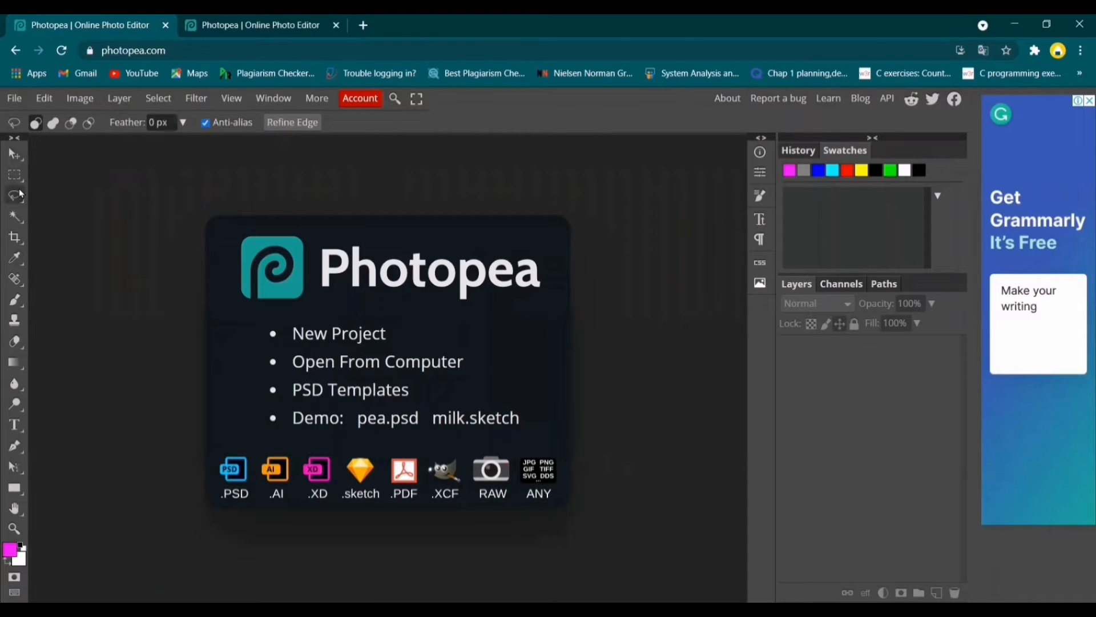
click(16, 217)
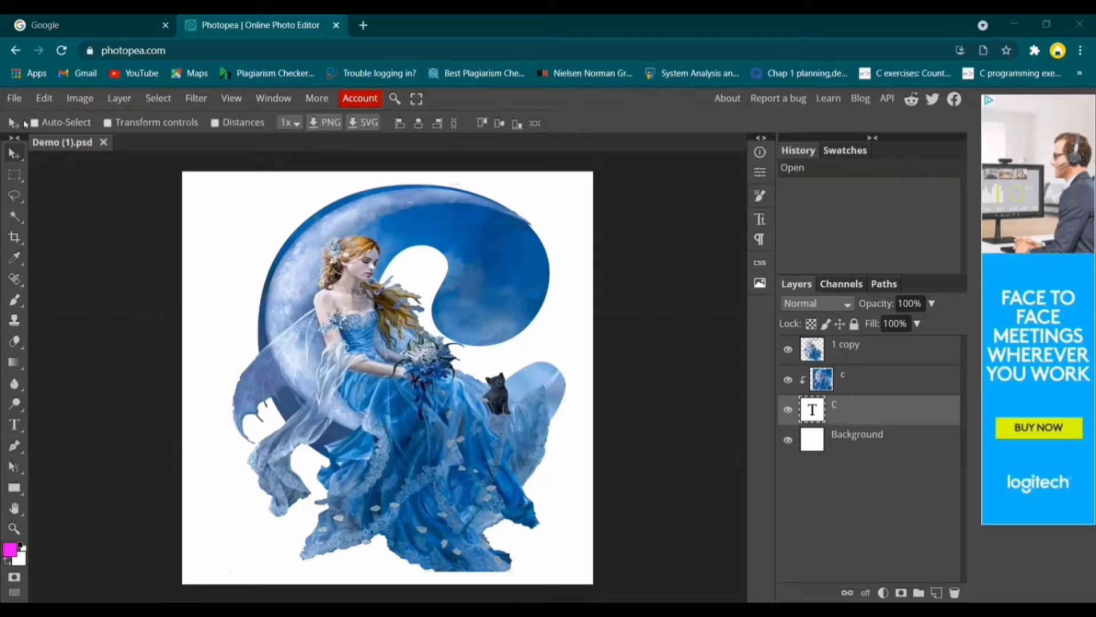
Create a new 1080 x 1080 px project at 72 DPI with a white background.
click(15, 100)
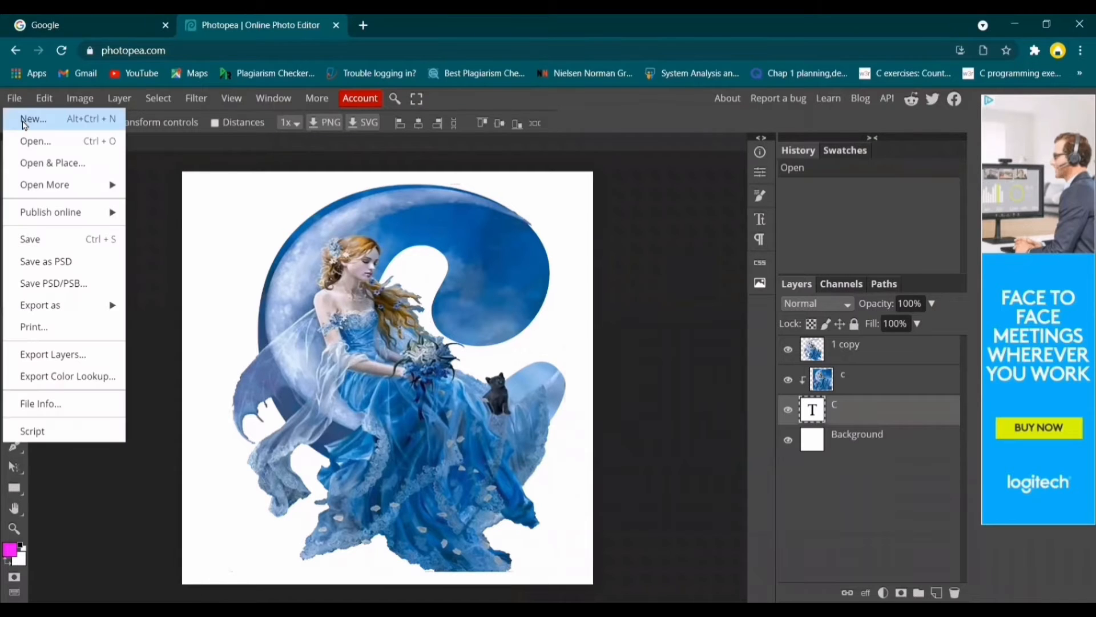
click(24, 123)
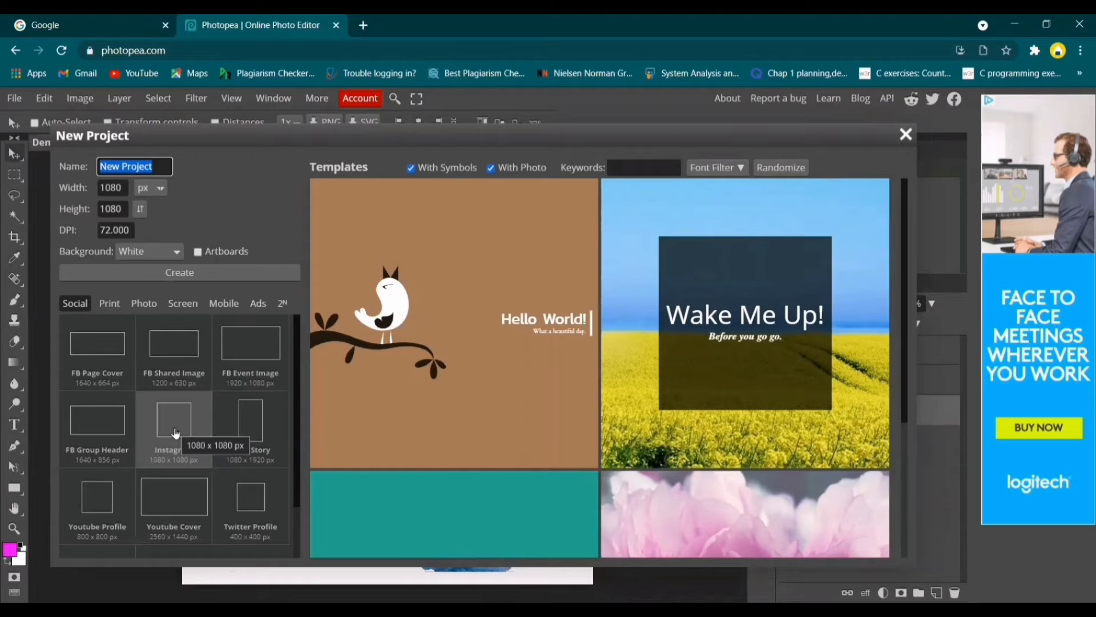
click(197, 274)
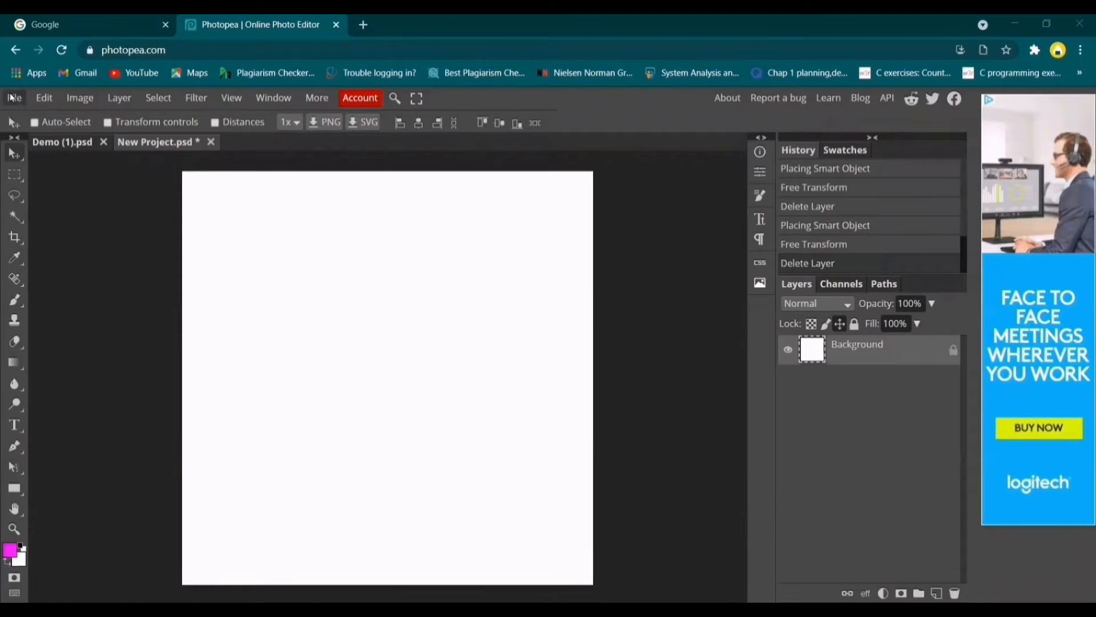
Place the demo ori image from Downloads, enlarging it to nearly the full canvas height and centring it horizontally.
click(11, 97)
click(40, 161)
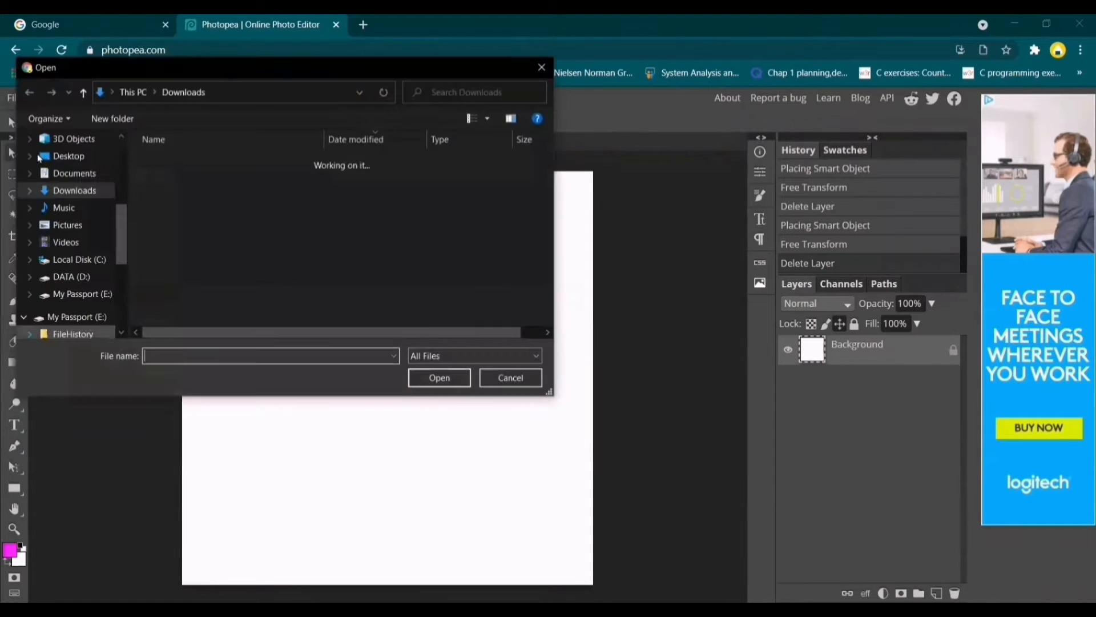
scroll(219, 223, down, 1)
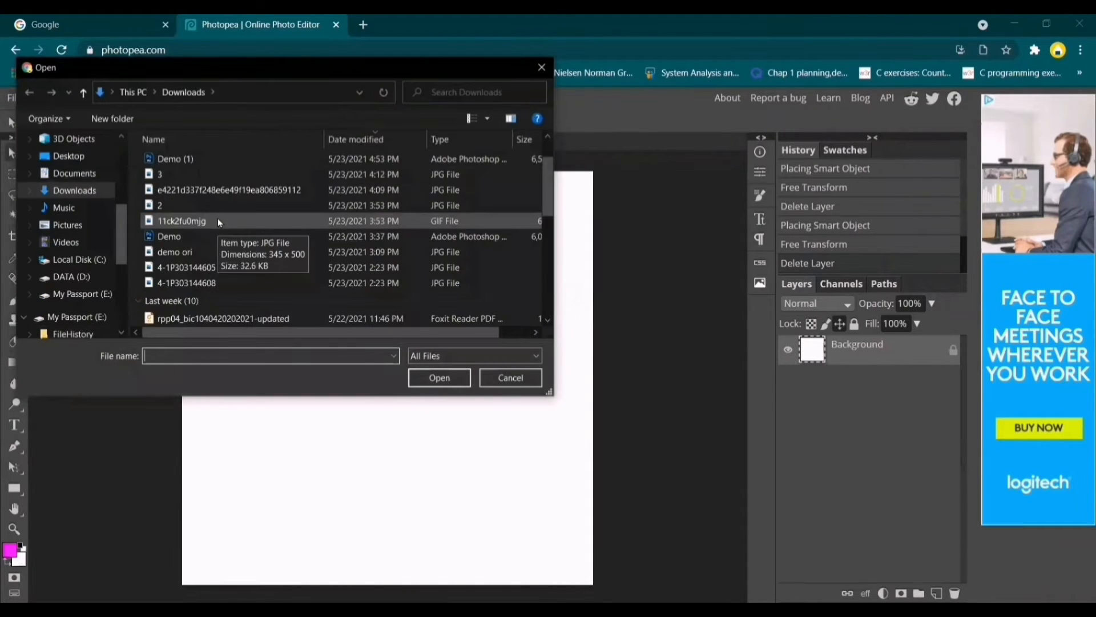
double_click(226, 257)
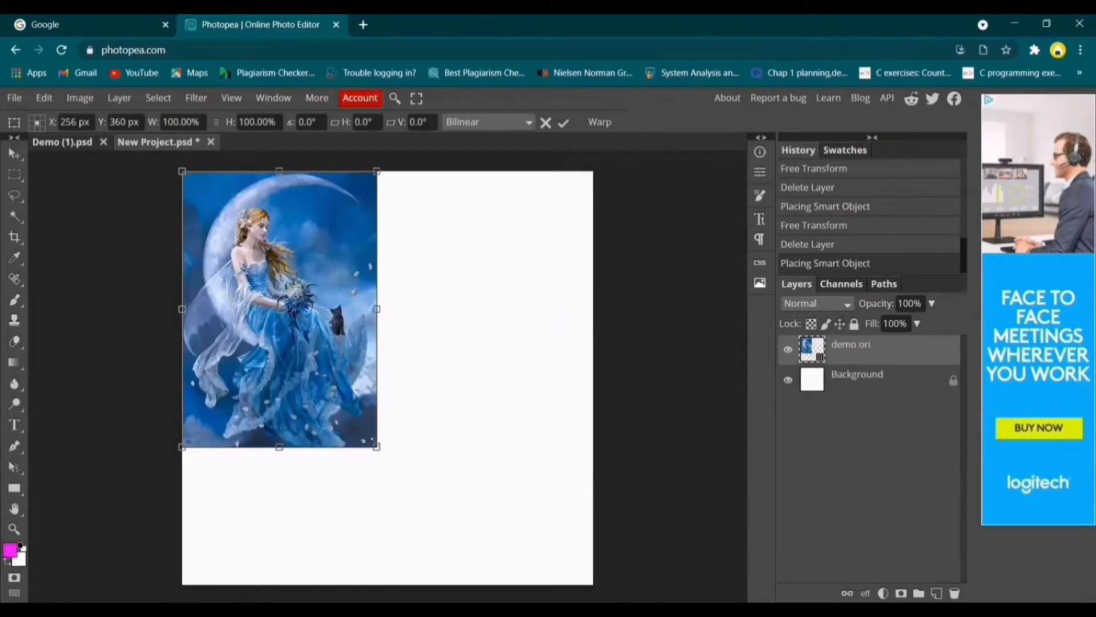
drag(374, 442, 502, 572)
drag(361, 381, 416, 386)
key(Return)
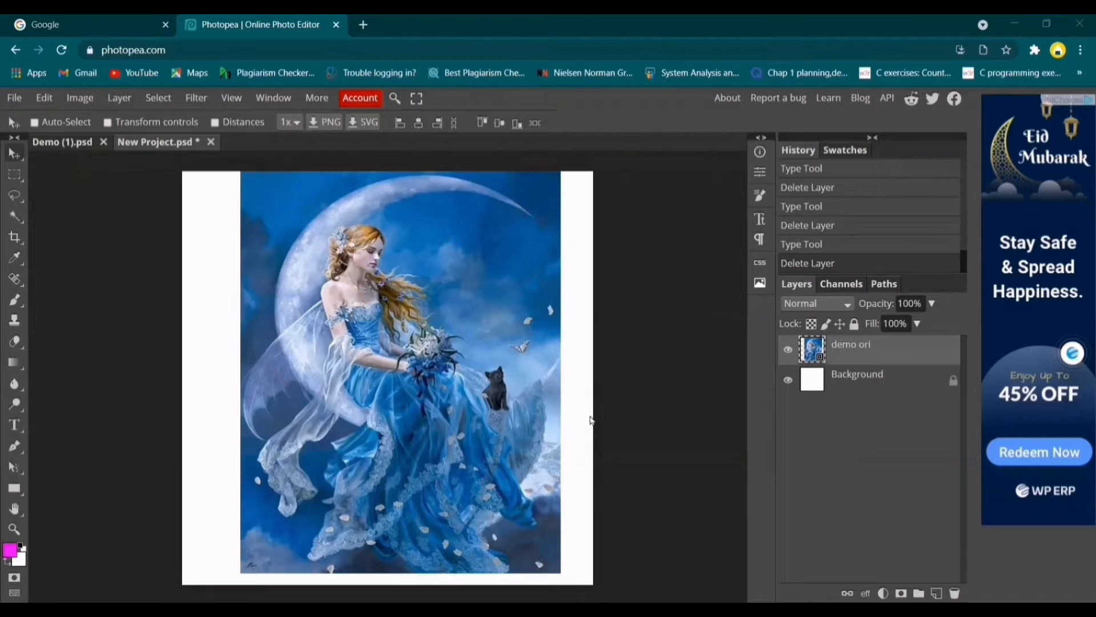
Add a black letter "C" in the Coiny font and position it over the upper part of the image.
click(16, 426)
click(306, 370)
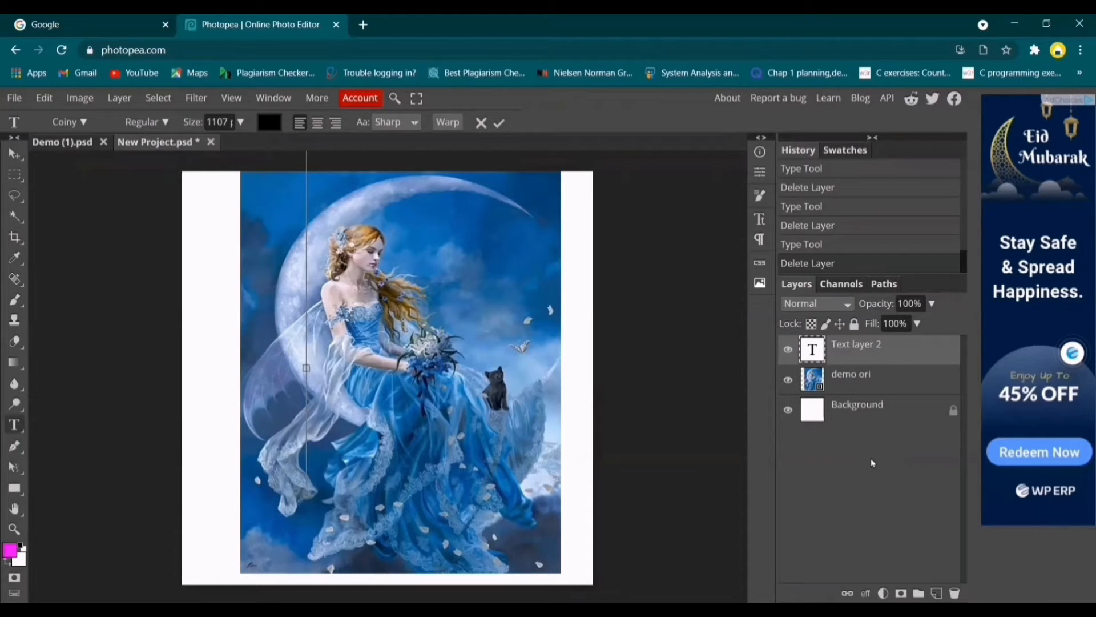
text(c)
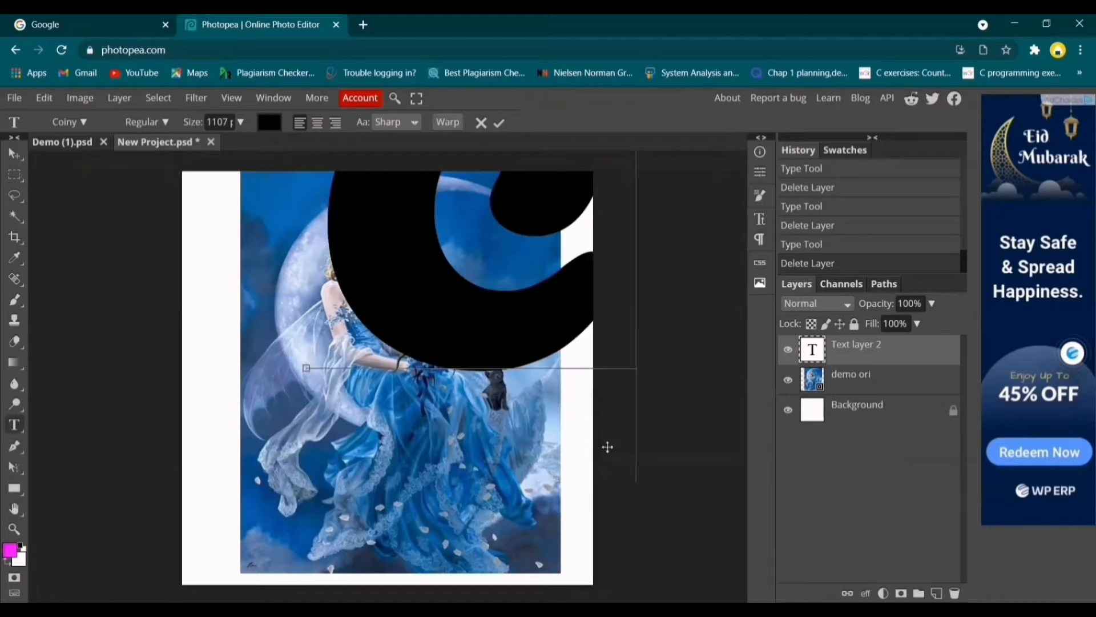
drag(306, 362, 252, 460)
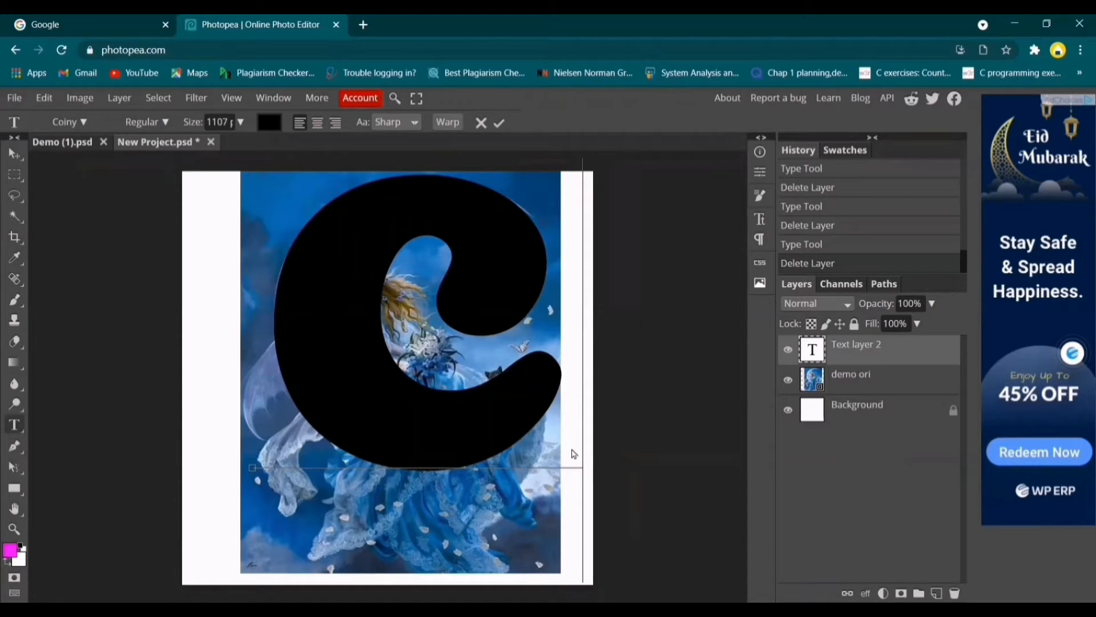
Adjust the size of the letter C so it covers the moon and nearly spans the image's width.
key(ctrl)
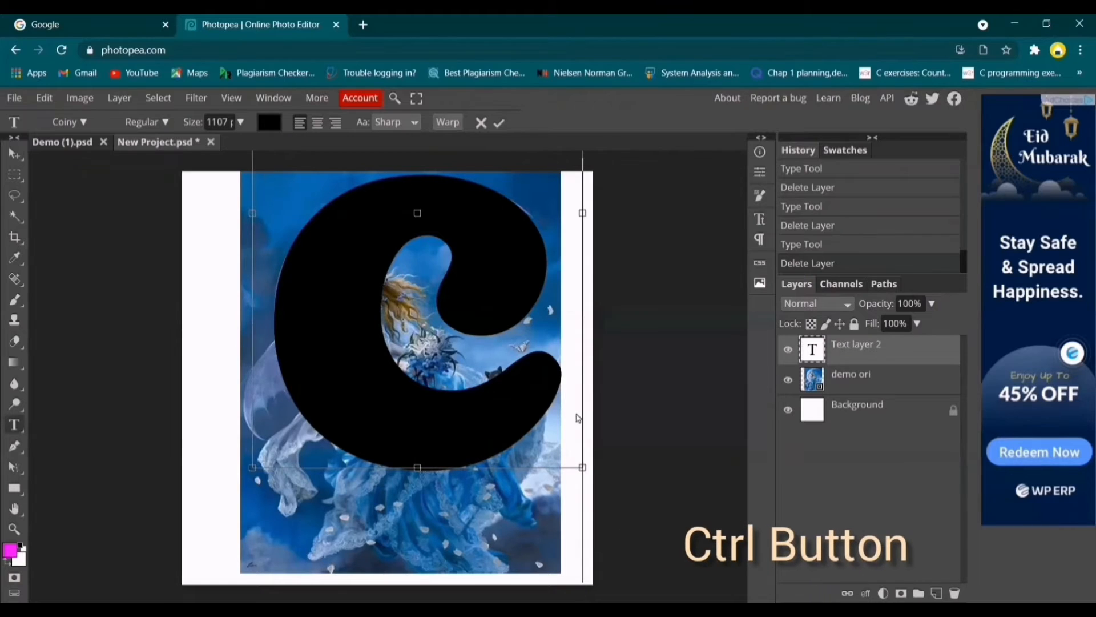
drag(580, 464, 574, 460)
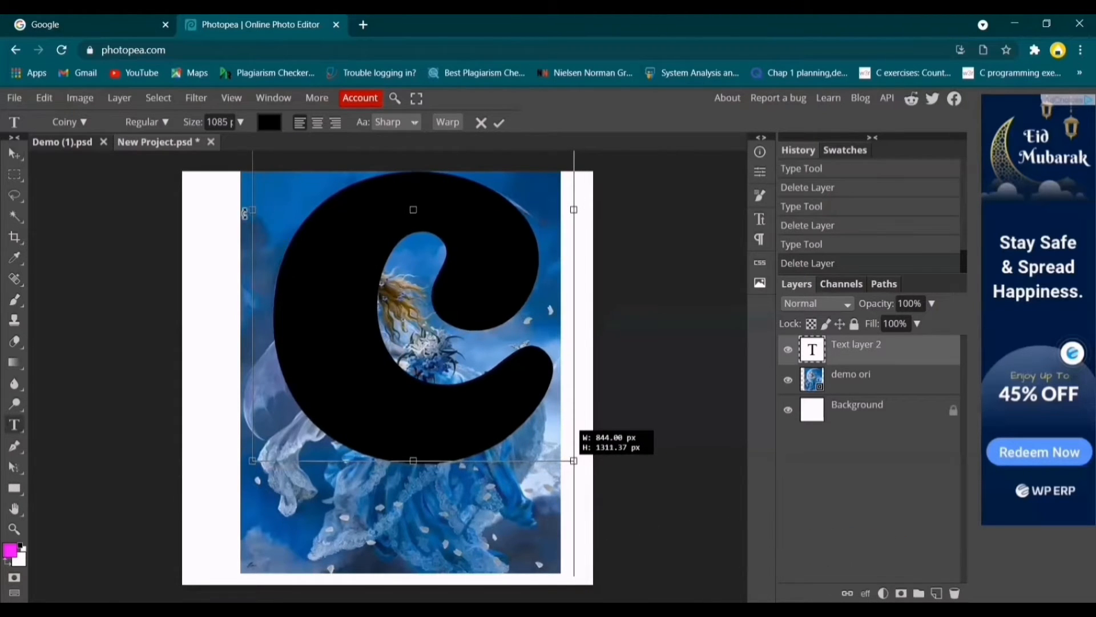
drag(255, 211, 244, 211)
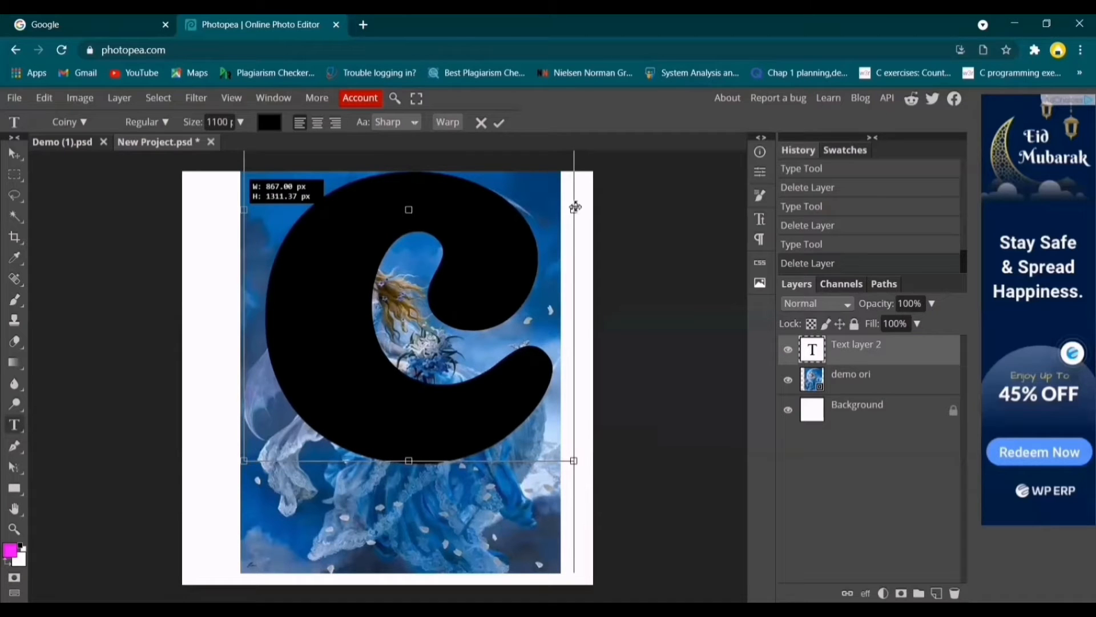
drag(574, 208, 583, 207)
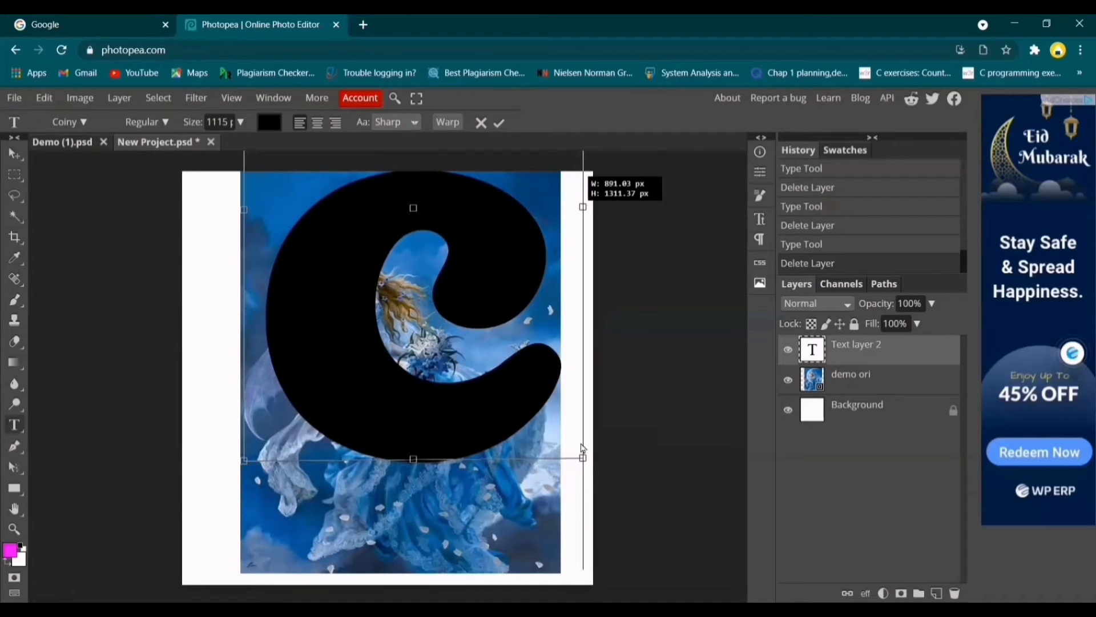
drag(581, 454, 581, 448)
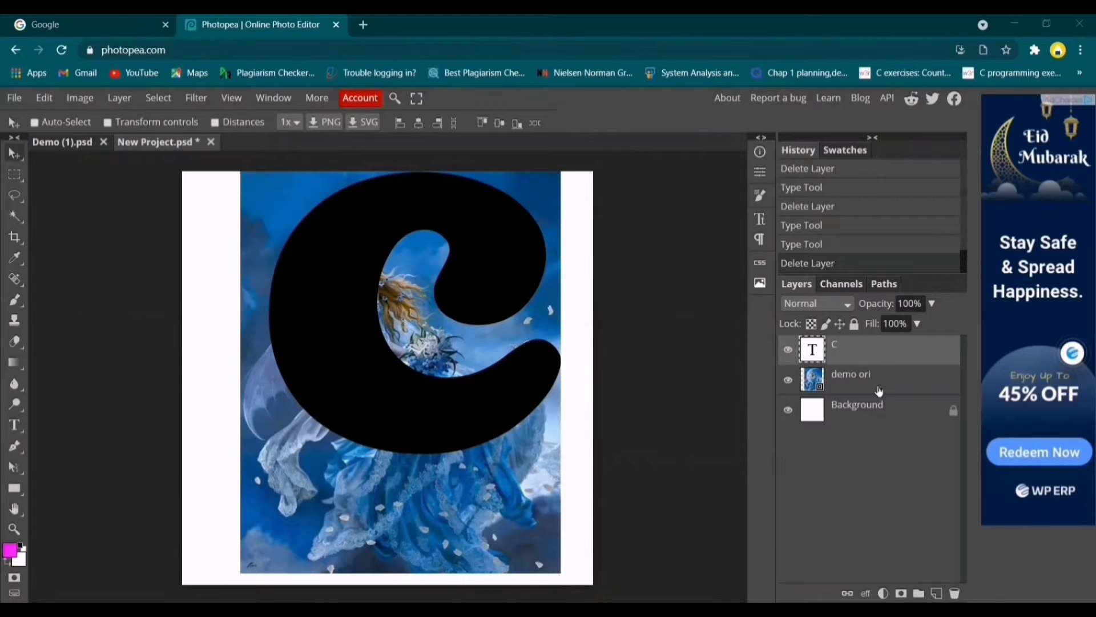
Duplicate the demo ori layer and hide the copy.
click(880, 391)
right_click(879, 391)
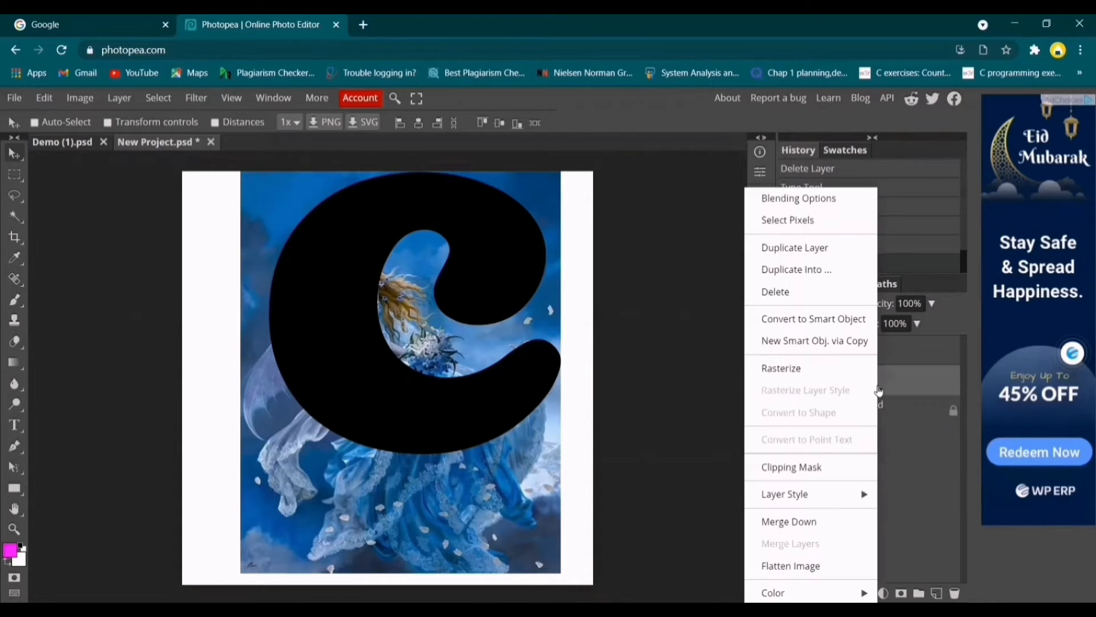
click(827, 247)
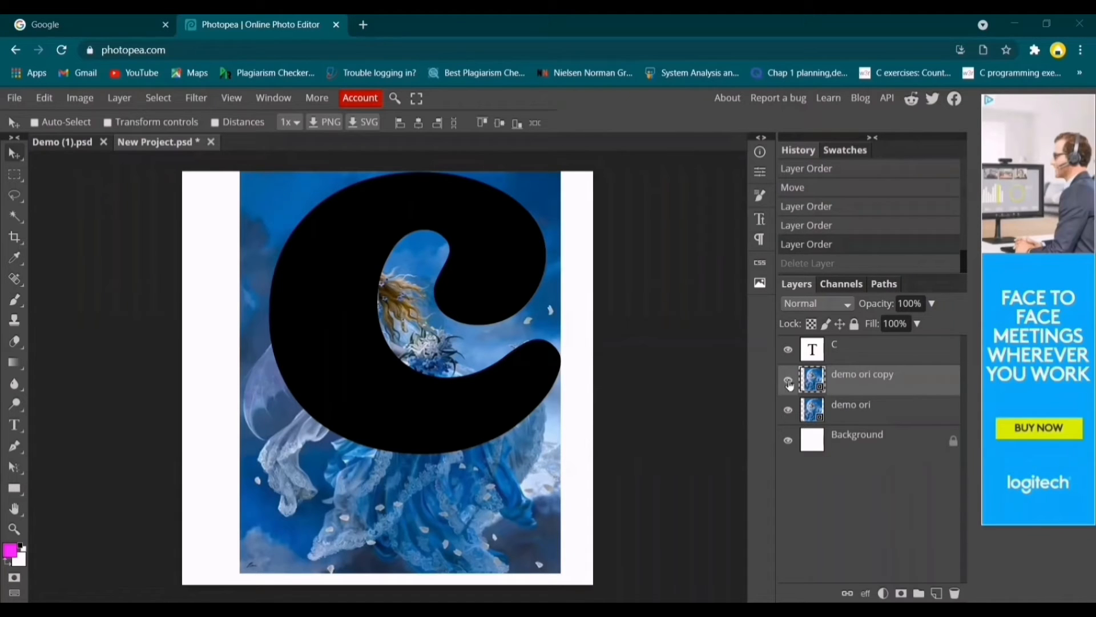
click(789, 381)
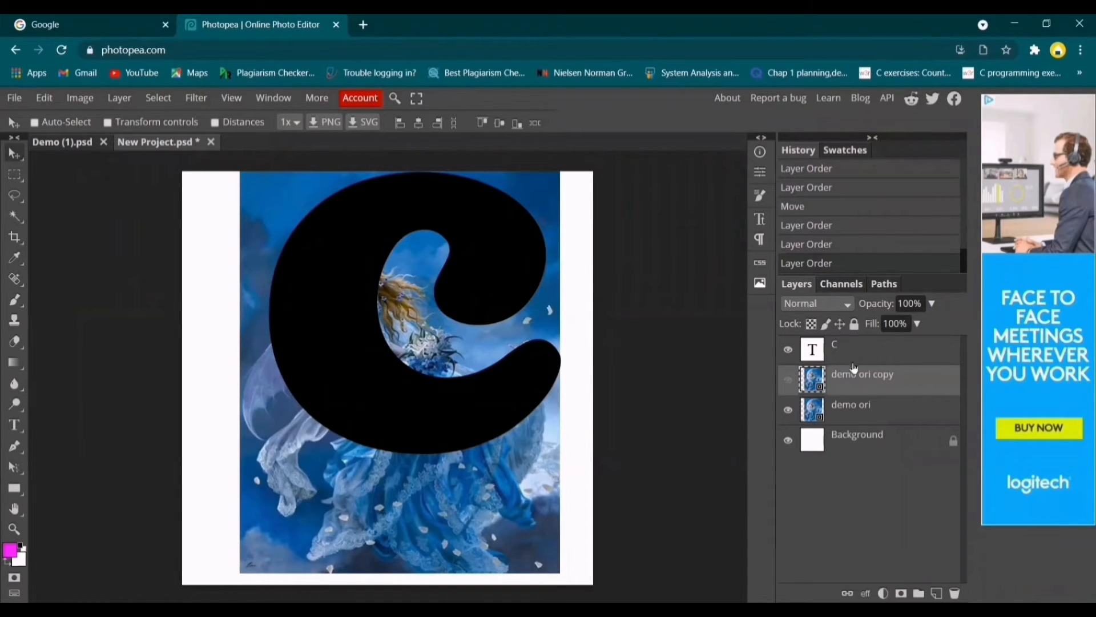
Arrange the C text layer directly beneath demo ori and clip demo ori to the letter with a Clipping Mask.
drag(856, 377, 857, 420)
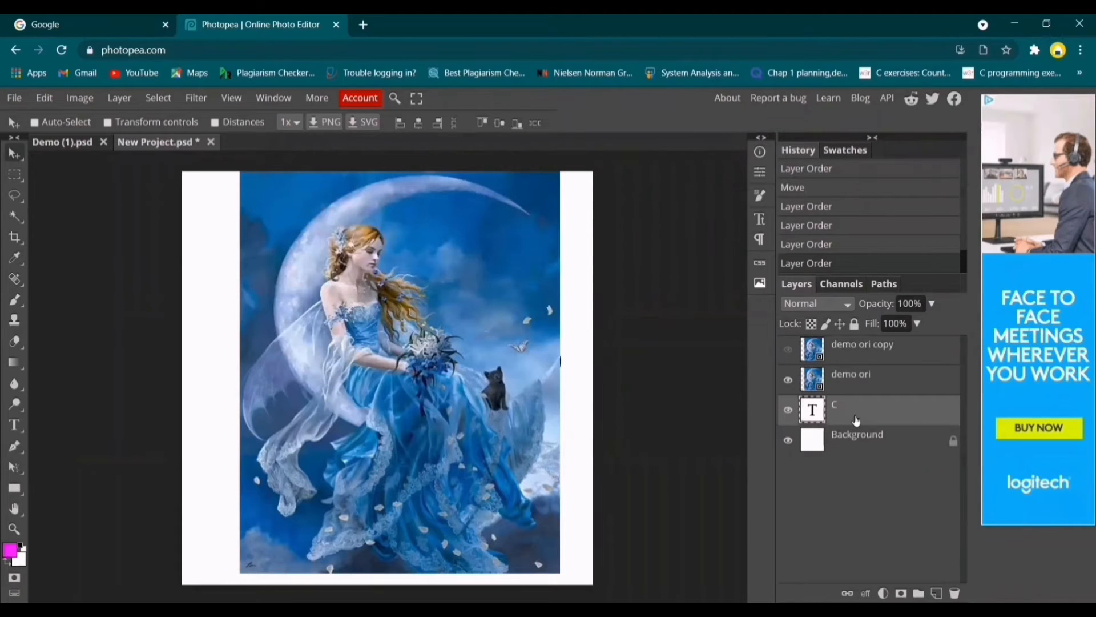
click(848, 382)
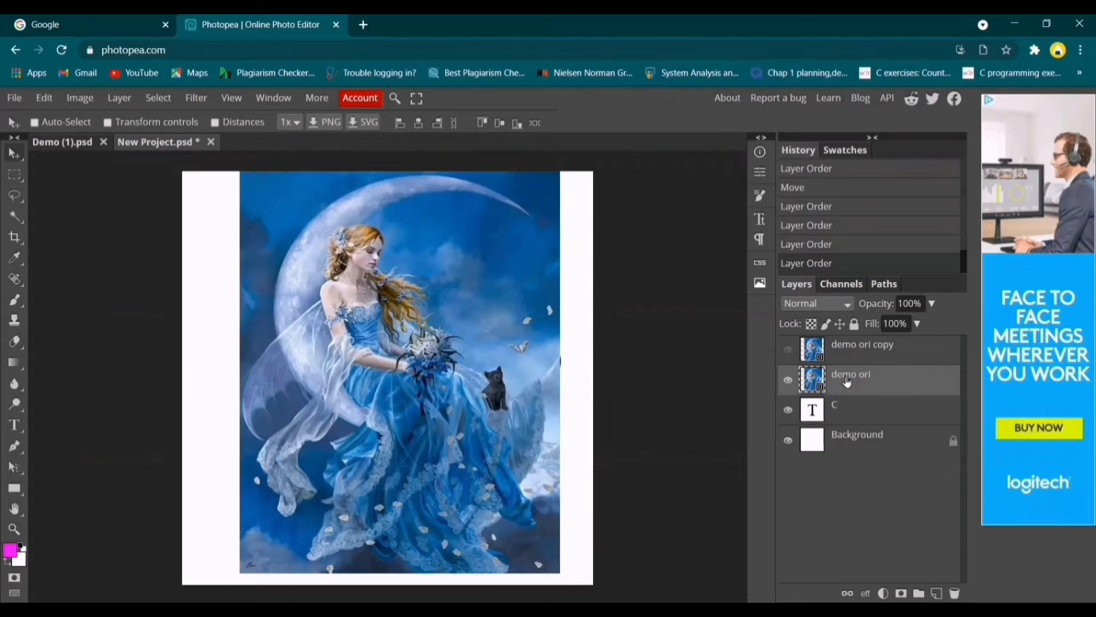
right_click(848, 382)
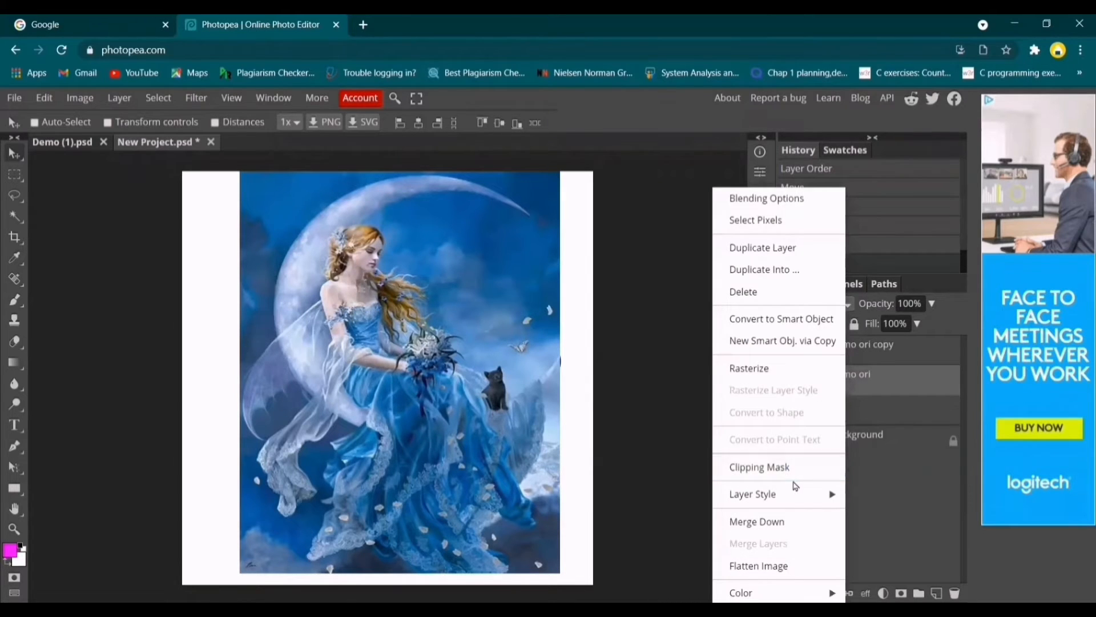
click(789, 465)
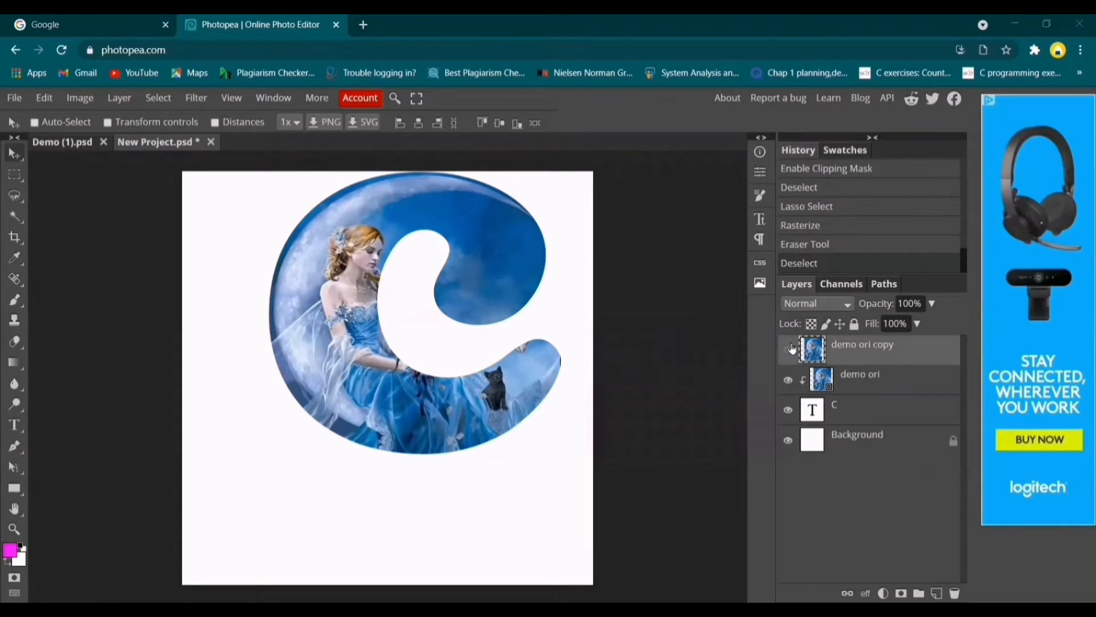
Show the demo ori copy layer and select the sky patch left of the moon with the Magnetic Lasso.
click(789, 348)
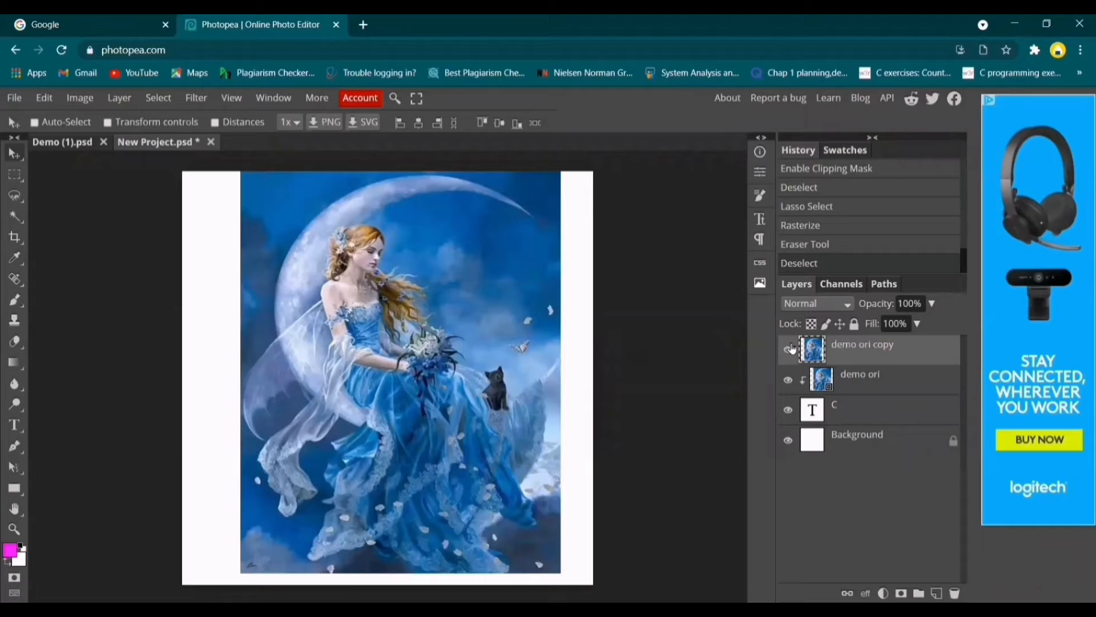
right_click(14, 195)
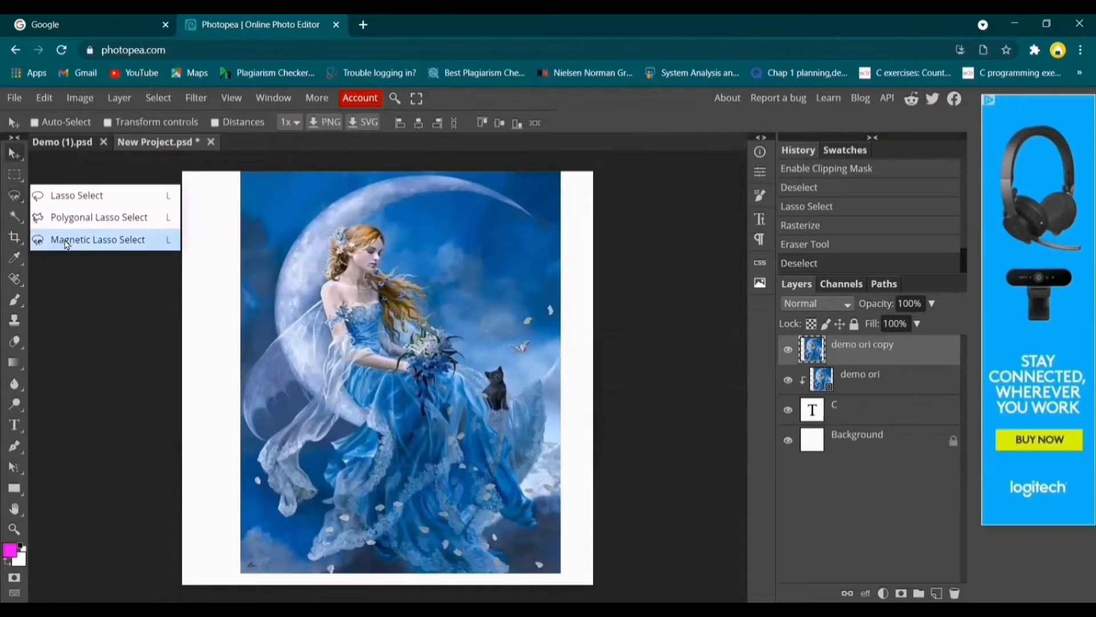
click(65, 241)
click(233, 209)
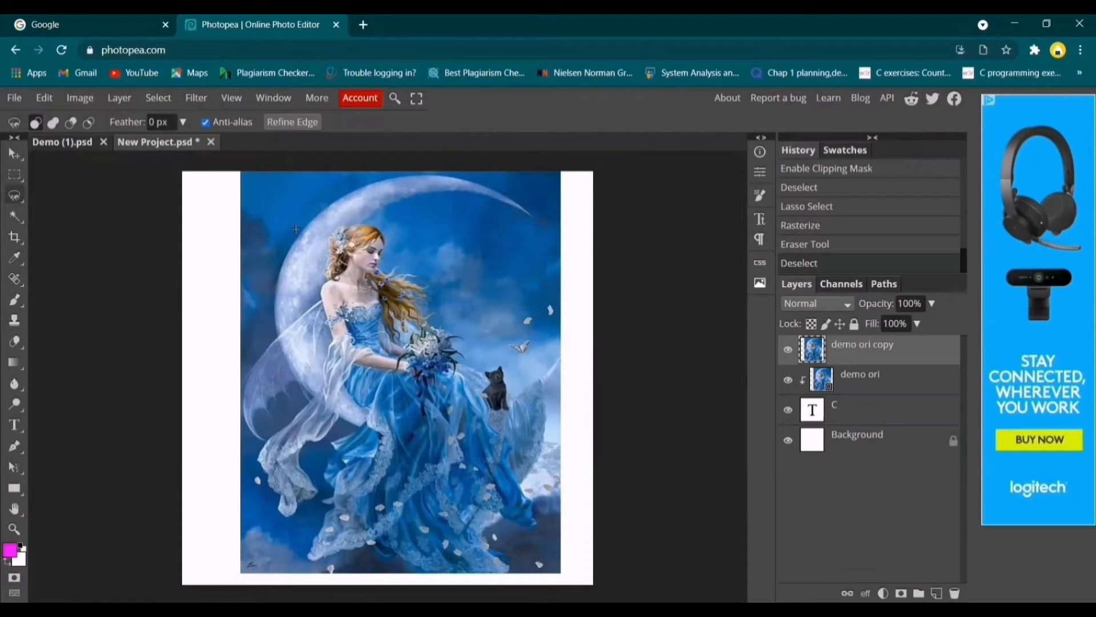
click(297, 235)
click(274, 293)
click(233, 208)
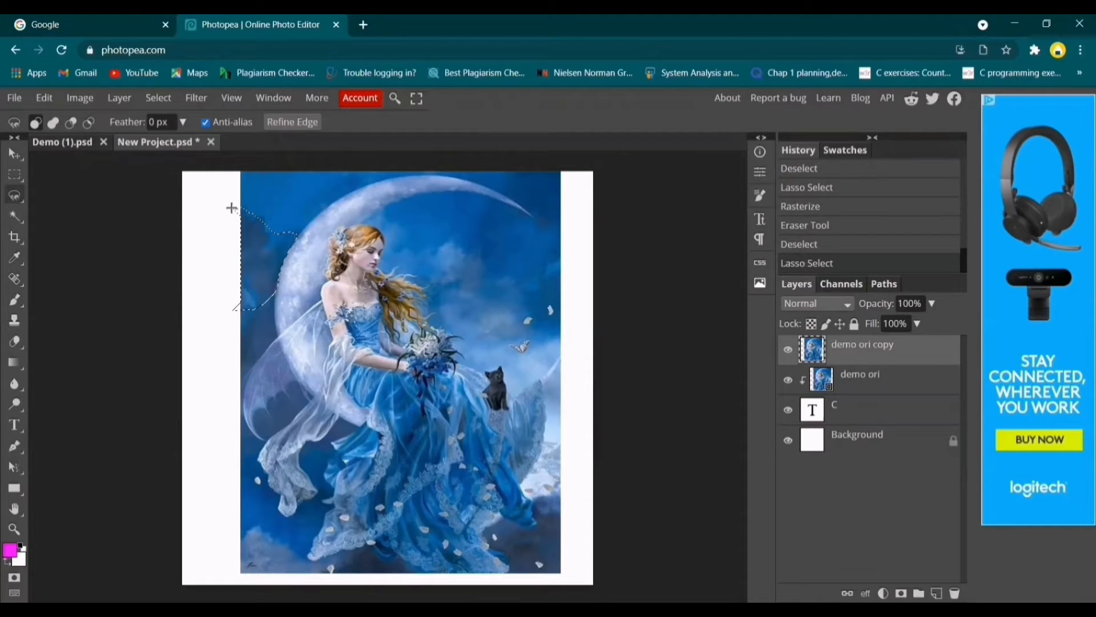
Erase the selected sky patch beside the moon from demo ori copy with the Eraser Tool.
right_click(14, 341)
click(86, 340)
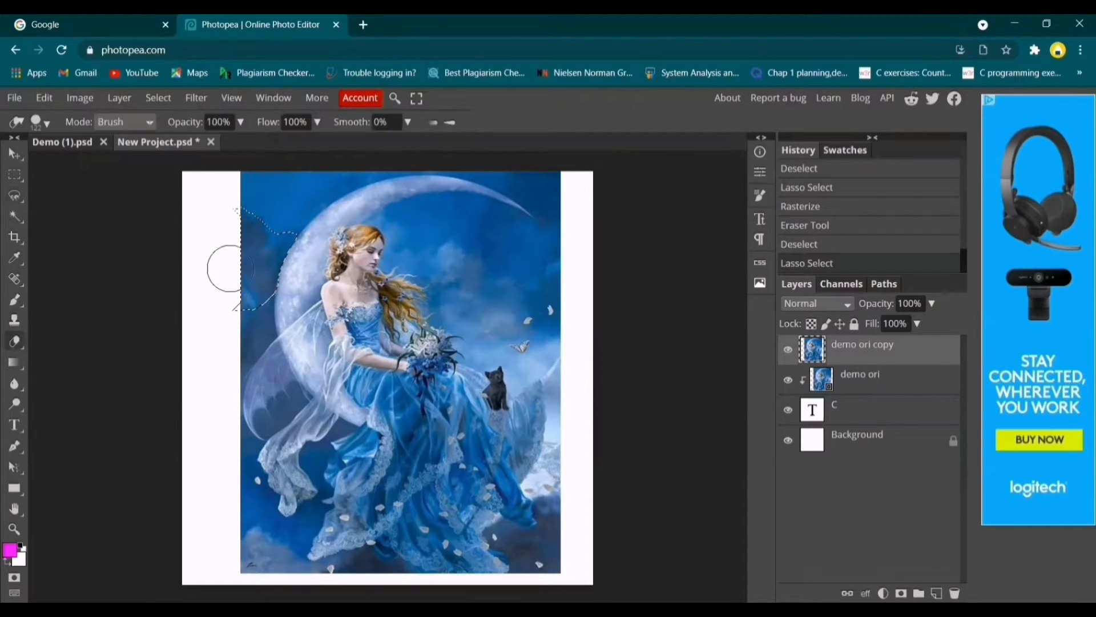
mouse_move(234, 217)
mouse_down()
mouse_move(266, 291)
mouse_move(301, 217)
mouse_move(267, 302)
mouse_move(260, 230)
mouse_move(239, 309)
mouse_move(266, 210)
mouse_up()
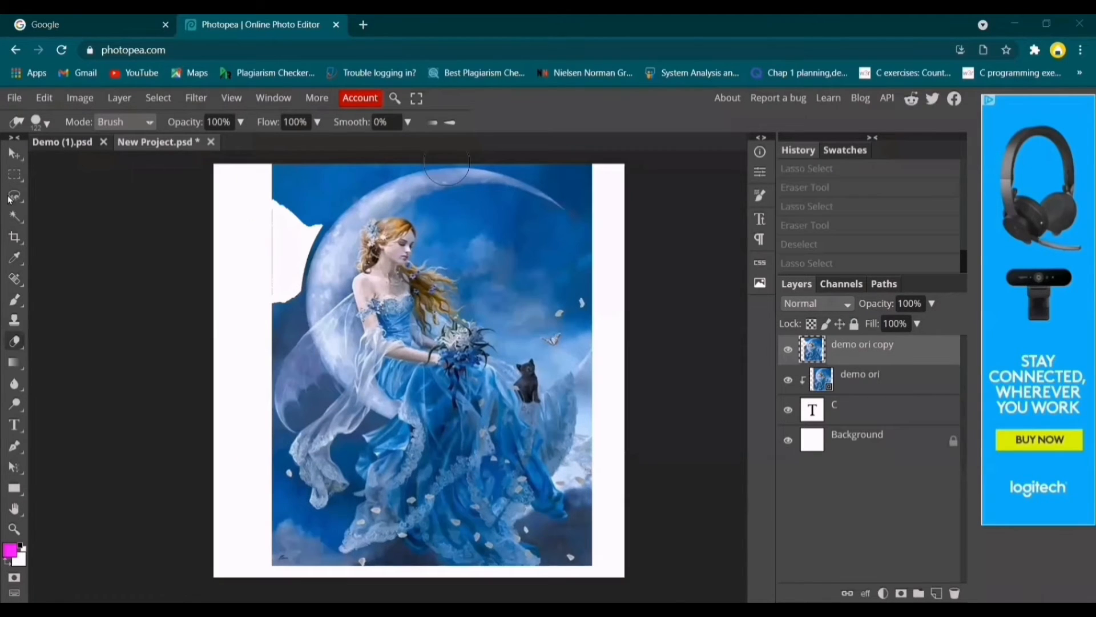
Select the sky outside the moon's upper curve with the Magnetic Lasso and erase it from demo ori copy.
right_click(14, 195)
click(65, 240)
scroll(293, 252, up, 2)
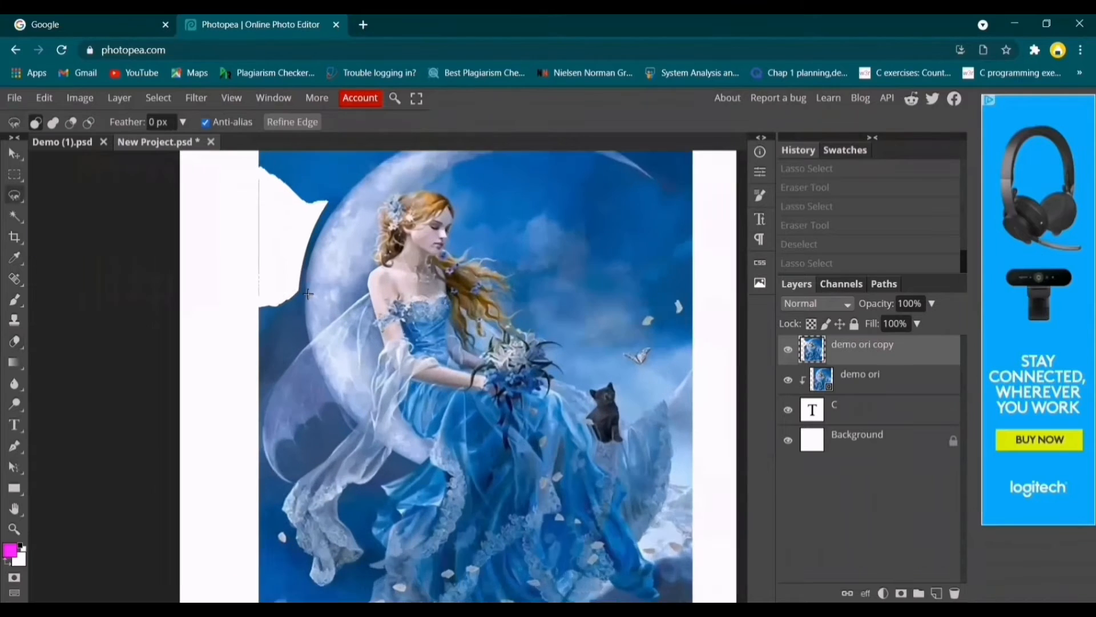
click(328, 266)
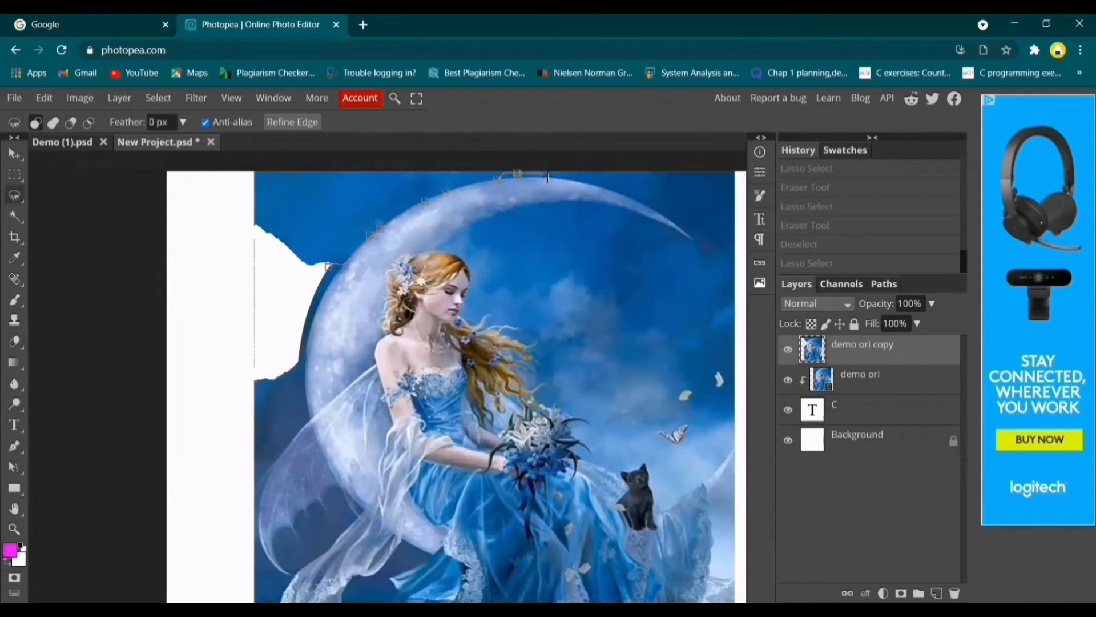
scroll(700, 239, right, 1)
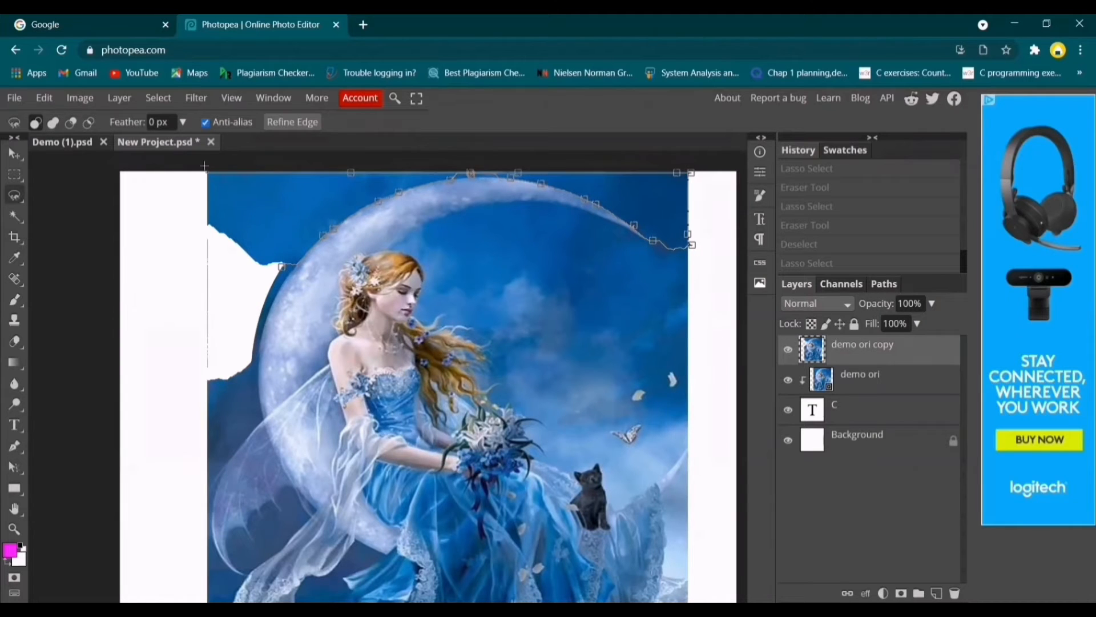
click(14, 341)
mouse_move(201, 259)
mouse_down()
mouse_move(641, 183)
mouse_move(676, 308)
mouse_up()
Select the background between the moon's left edge and the upper edge of the wing, and erase it.
click(14, 195)
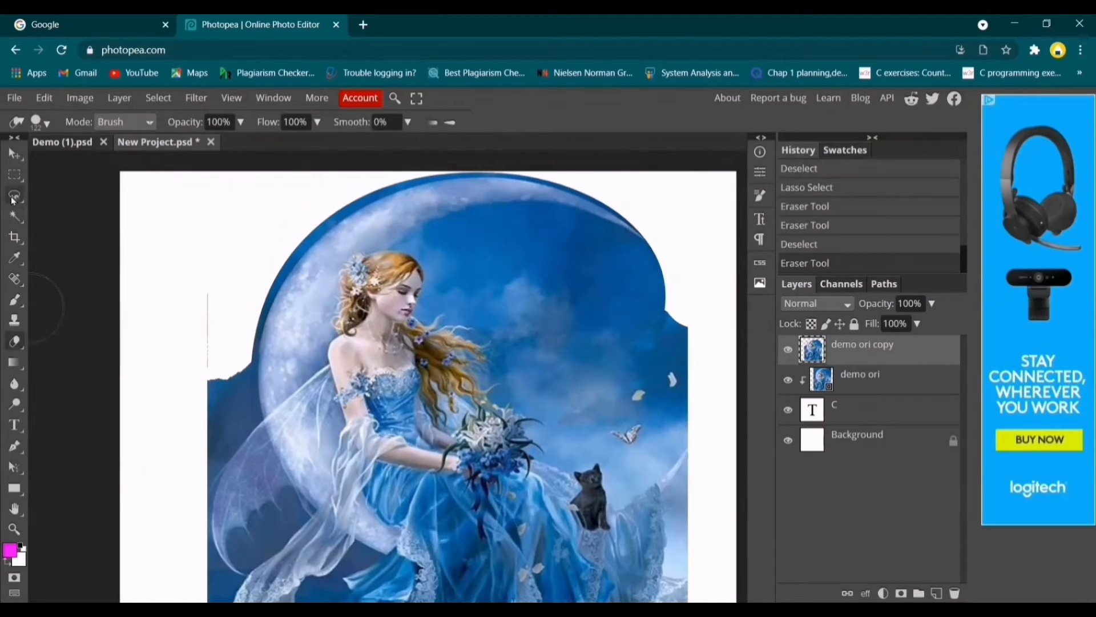
scroll(250, 308, down, 1)
scroll(265, 368, up, 2)
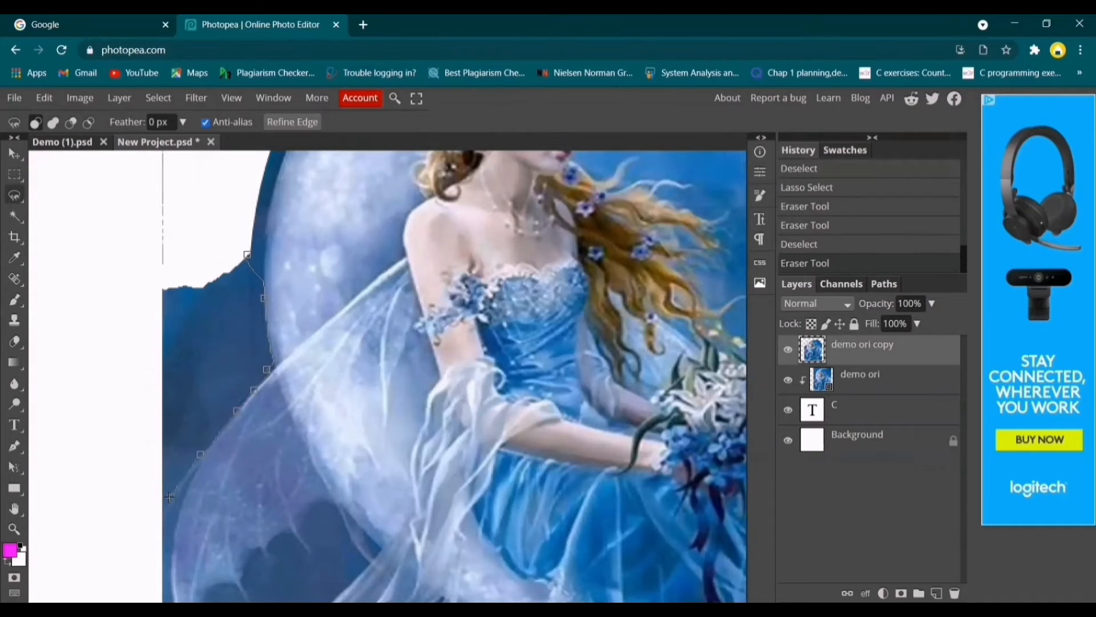
click(249, 256)
click(14, 341)
drag(223, 308, 199, 417)
scroll(206, 362, down, 4)
Trace the lower wing, veil and left dress hem with the Magnetic Lasso and erase the background outside them.
click(15, 195)
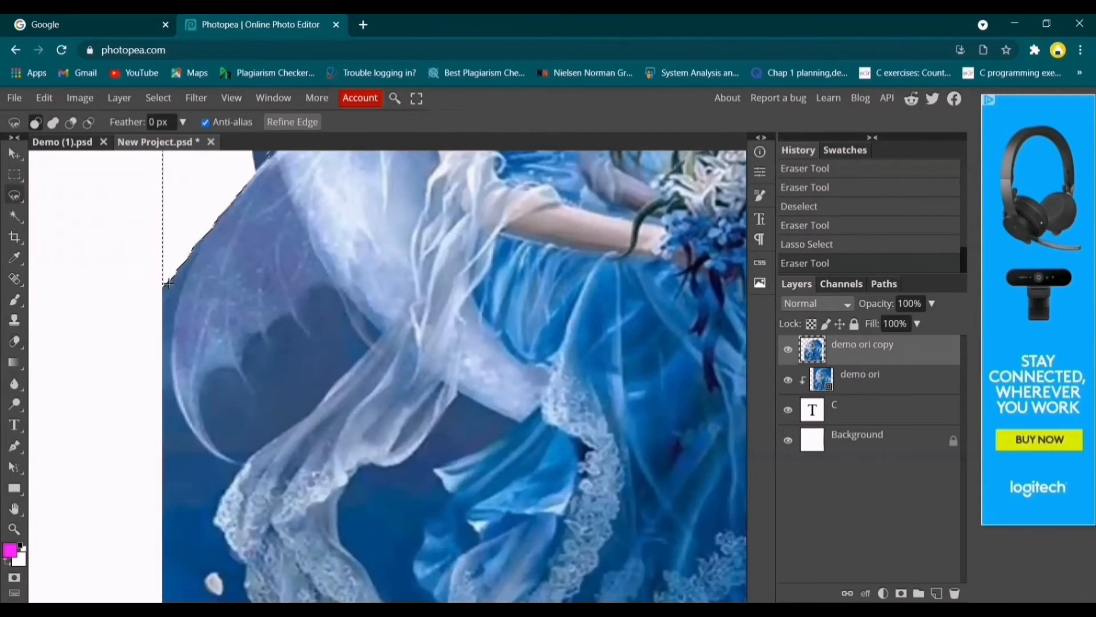
click(167, 282)
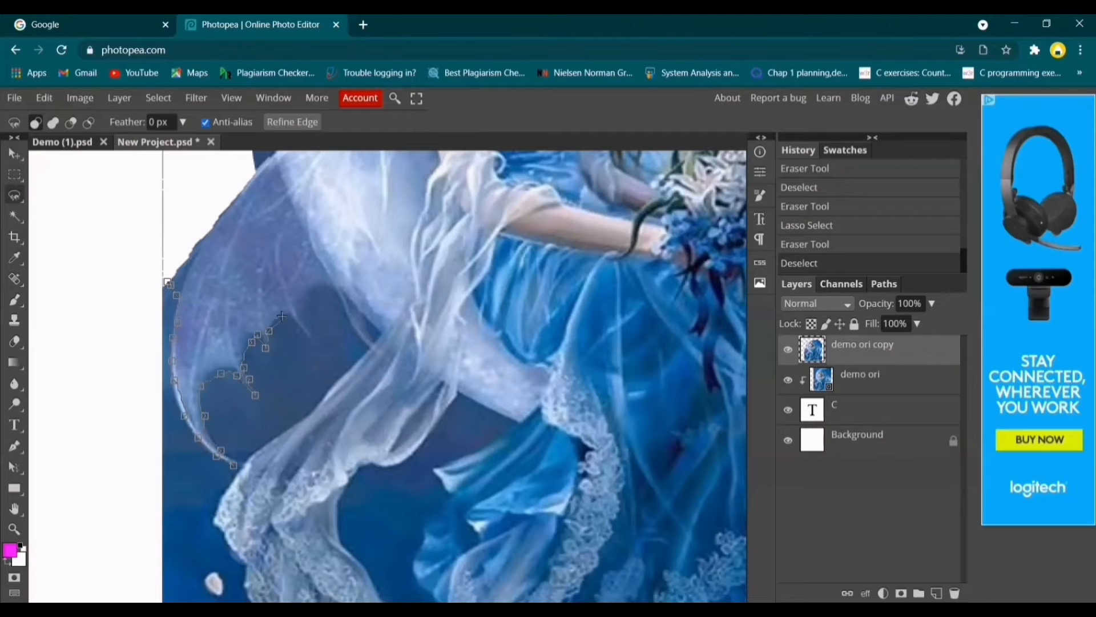
scroll(235, 468, down, 1)
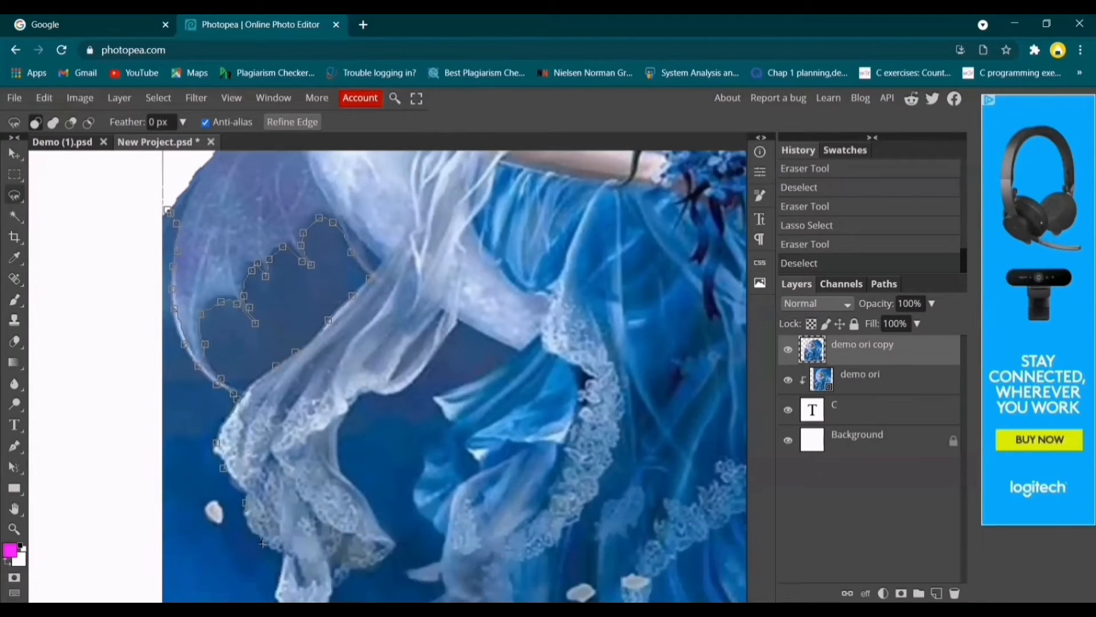
scroll(252, 508, down, 3)
scroll(377, 332, up, 2)
scroll(455, 257, up, 1)
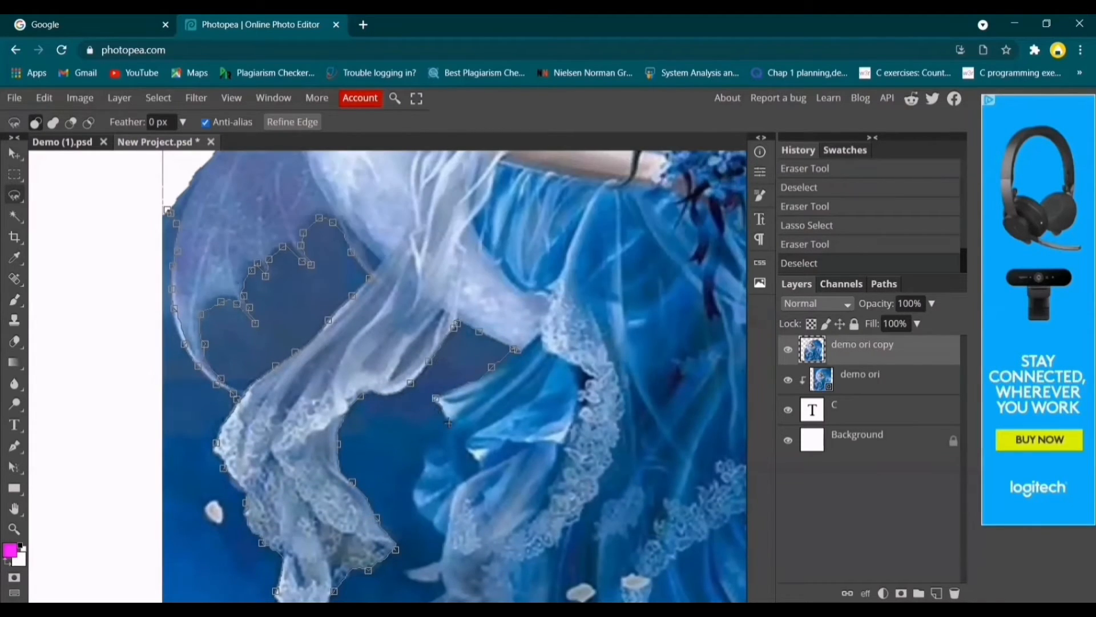
scroll(449, 423, down, 5)
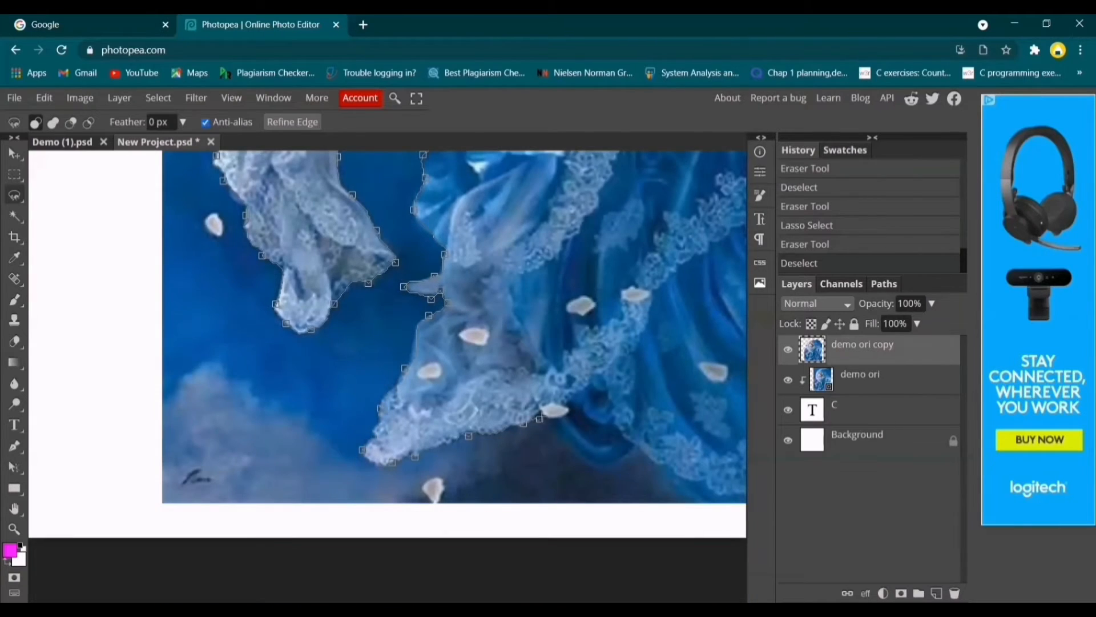
scroll(620, 460, right, 1)
scroll(354, 521, up, 5)
click(94, 297)
scroll(97, 308, down, 5)
click(14, 341)
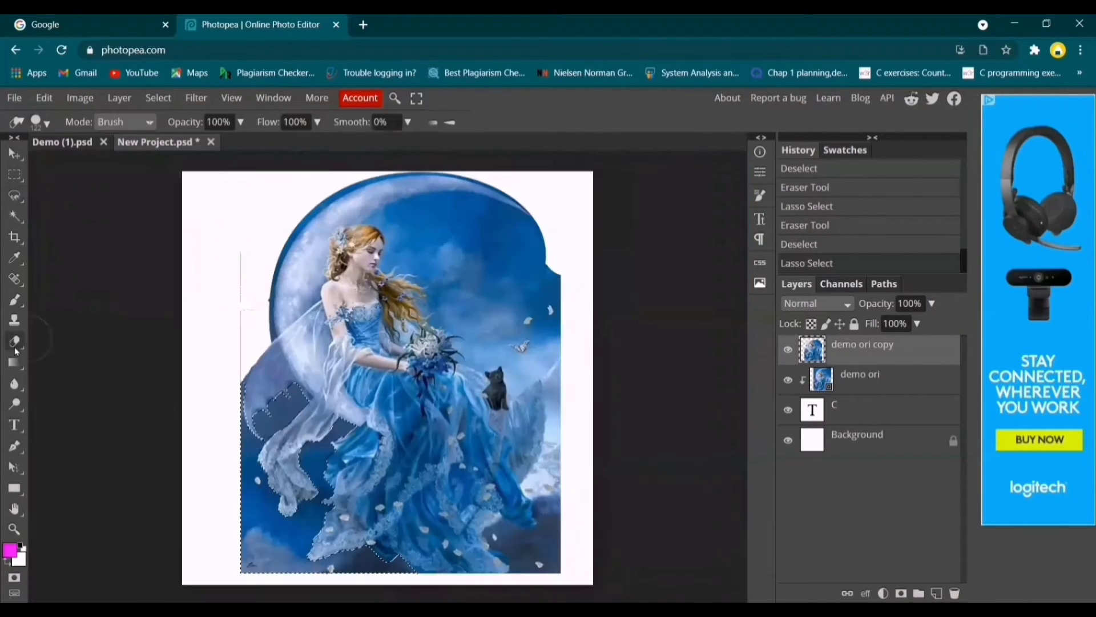
drag(260, 417, 246, 439)
Select the dark background beside the dress's lower right hem with the Magnetic Lasso and erase it.
right_click(14, 196)
click(86, 240)
scroll(486, 536, up, 4)
scroll(491, 513, down, 2)
click(547, 503)
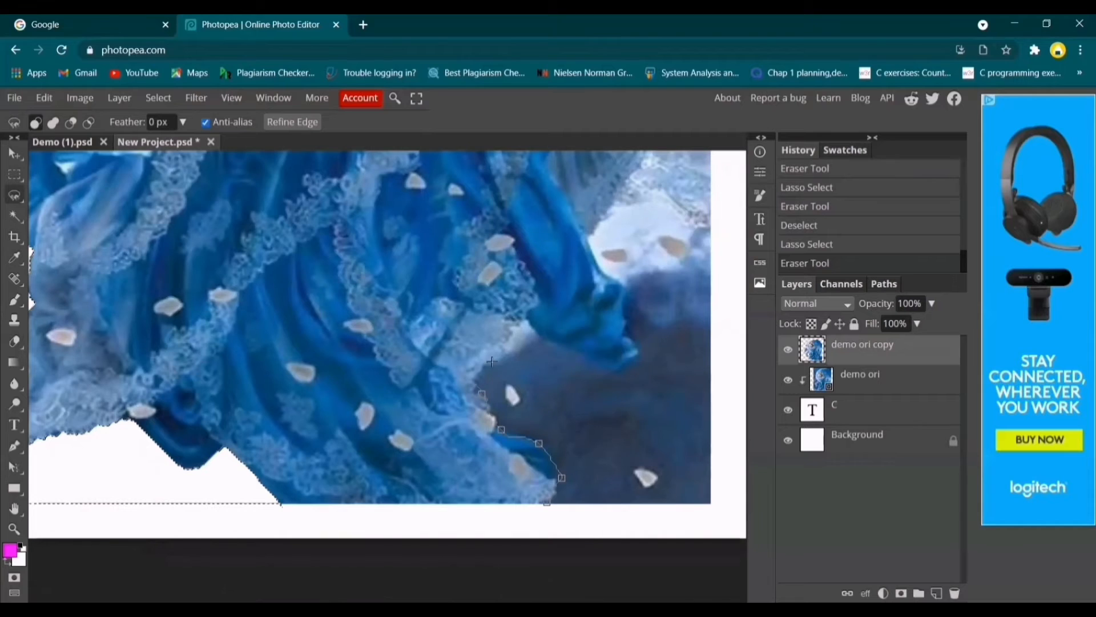
scroll(599, 342, up, 3)
scroll(657, 314, right, 1)
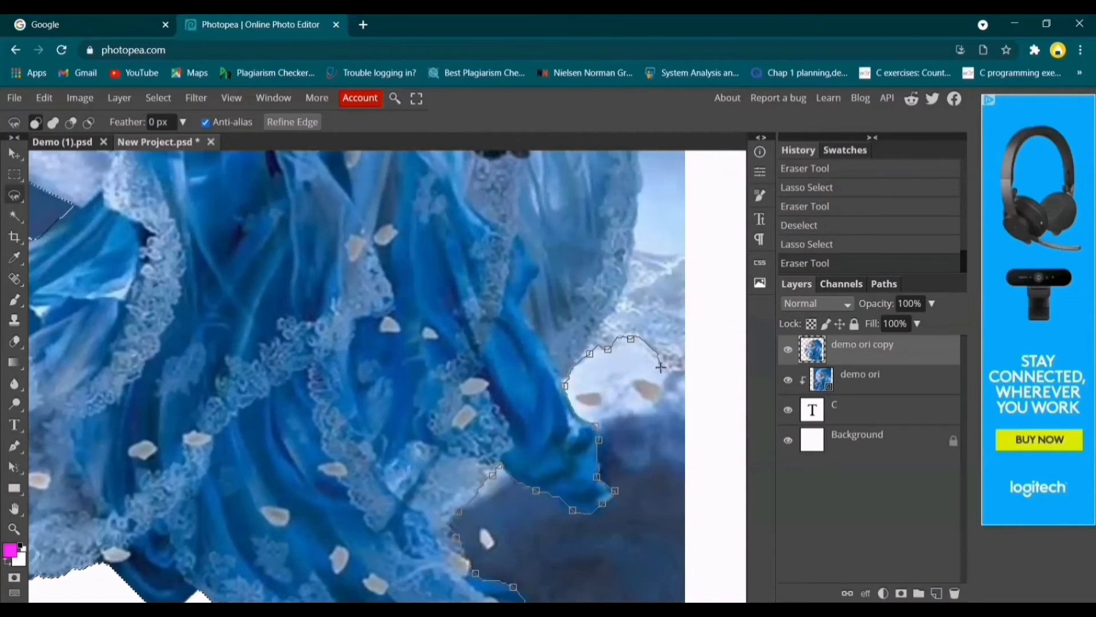
scroll(685, 365, down, 3)
click(522, 432)
click(15, 341)
drag(645, 382, 633, 240)
Trace a Magnetic Lasso outline up the dress's right edge, around the moon's lower tip and back toward the cat.
scroll(634, 257, up, 3)
click(15, 196)
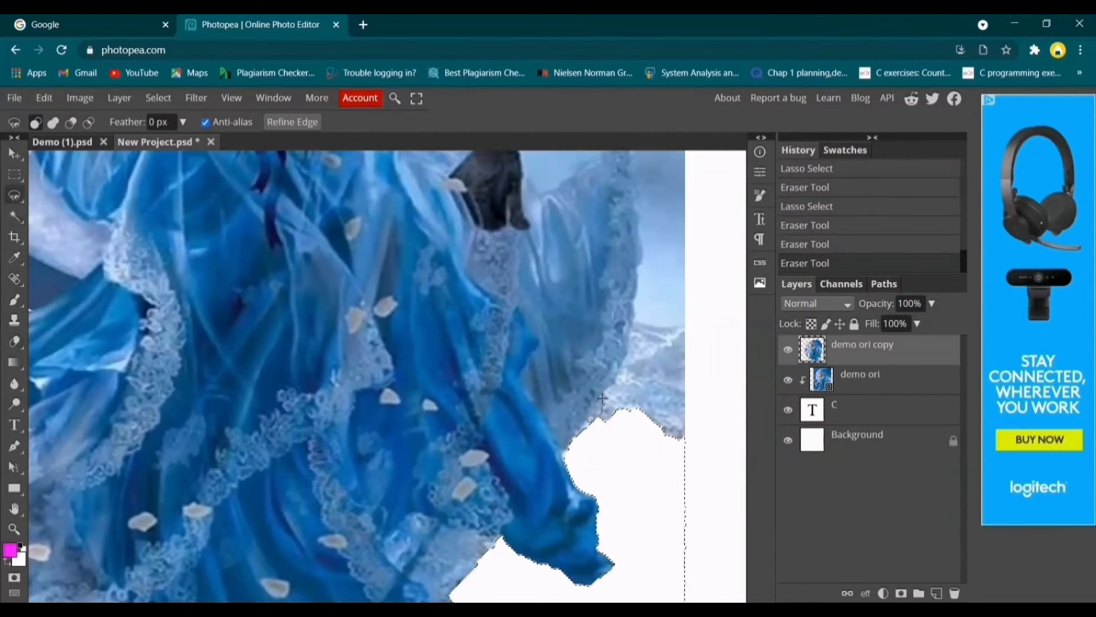
click(592, 419)
scroll(640, 312, up, 2)
click(634, 302)
click(657, 269)
click(676, 236)
click(684, 214)
click(622, 280)
click(593, 306)
click(547, 335)
click(530, 329)
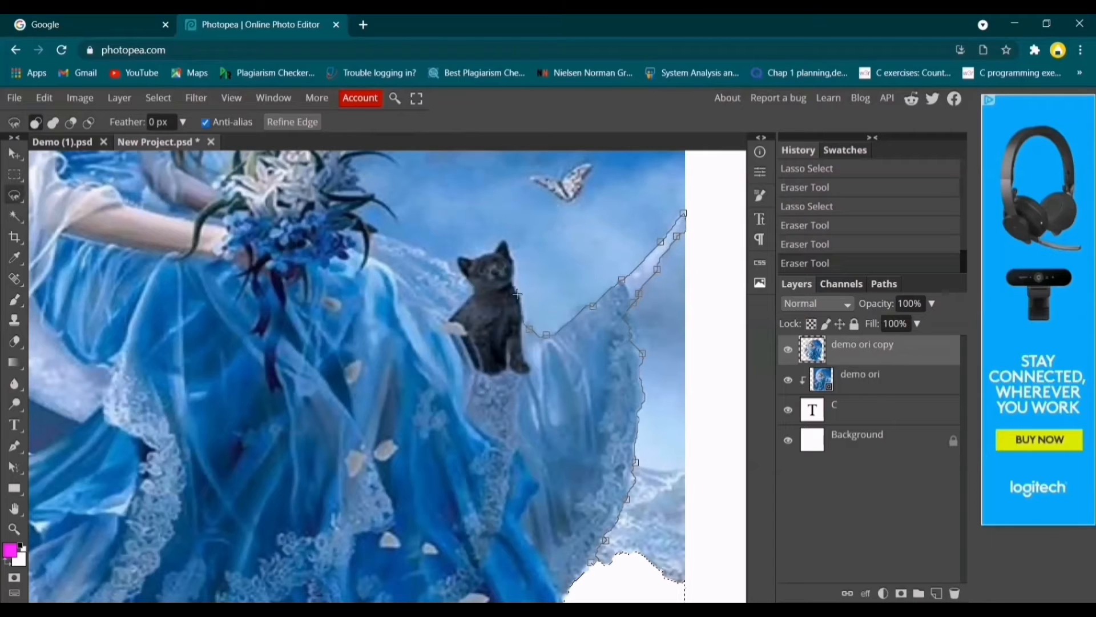
Continue the outline around the cat, bouquet, hair, face and moon's inner curve, and close it around the remaining sky.
scroll(400, 268, up, 2)
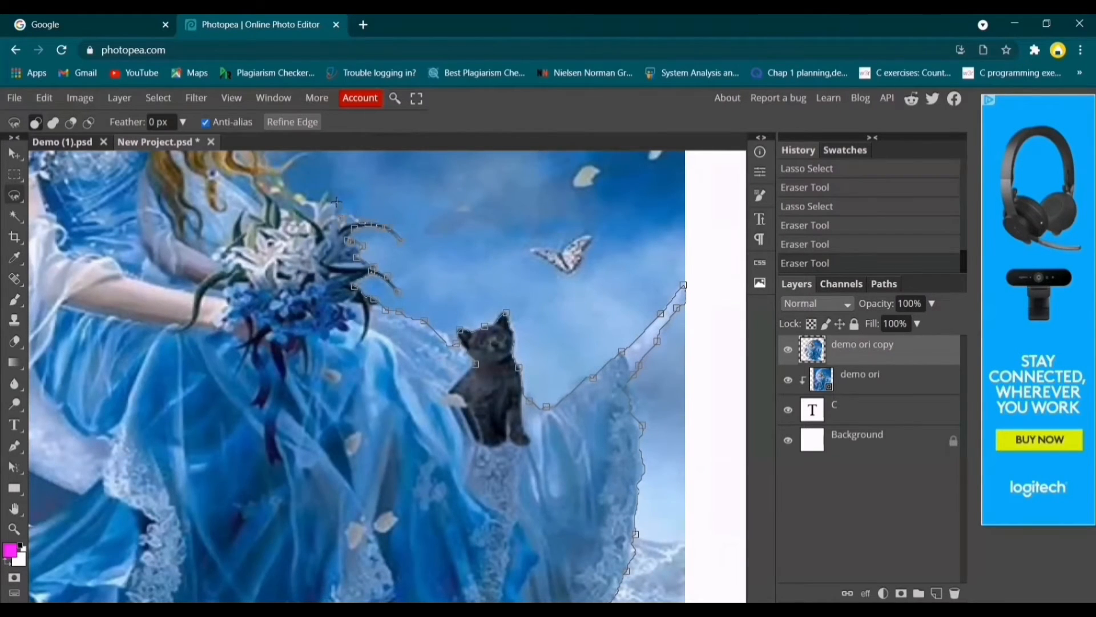
scroll(337, 201, up, 2)
scroll(263, 235, up, 2)
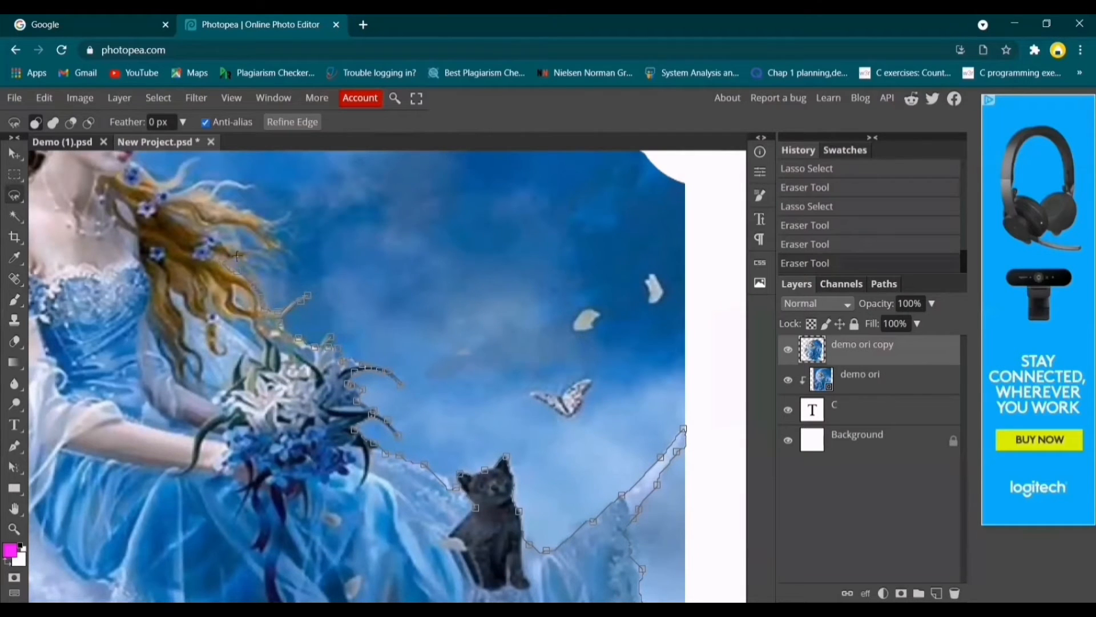
scroll(214, 259, up, 2)
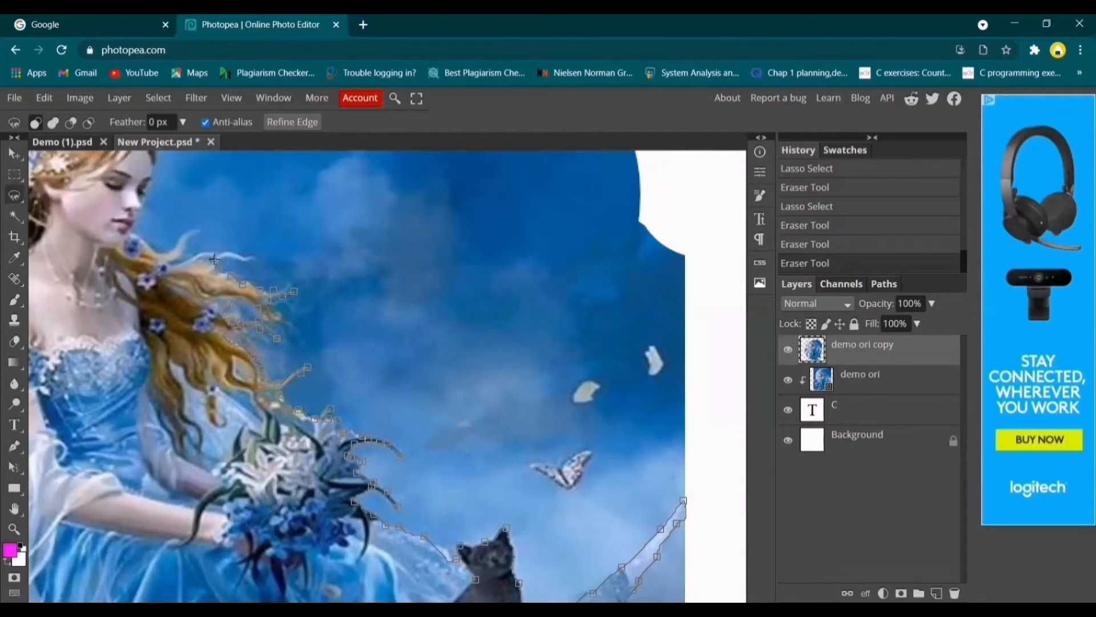
scroll(159, 253, up, 2)
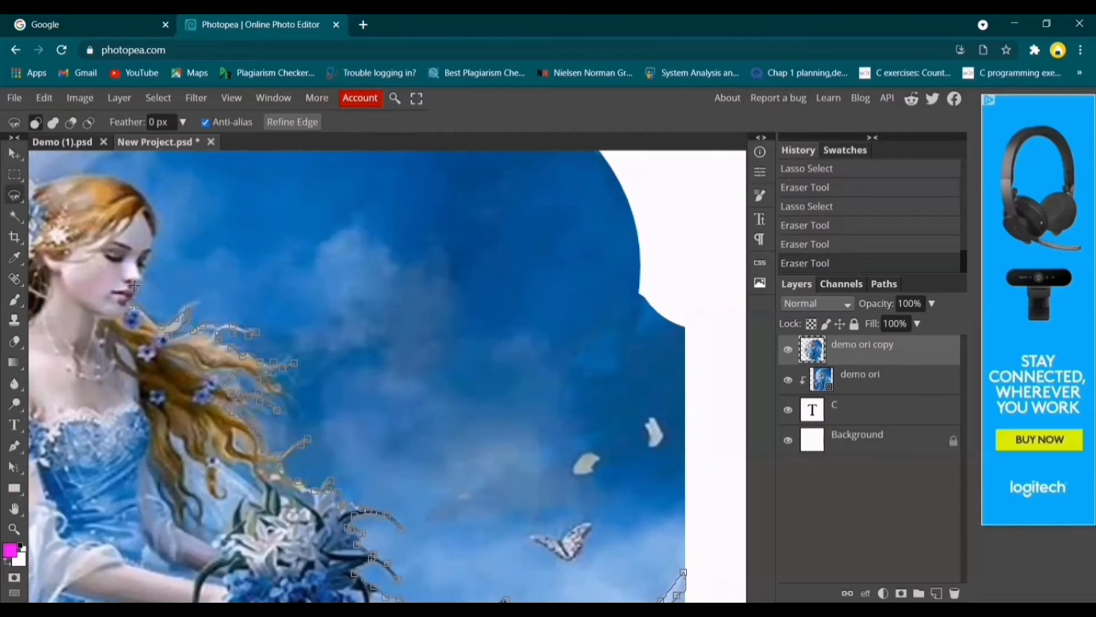
scroll(156, 218, up, 2)
scroll(231, 255, left, 3)
scroll(220, 197, down, 2)
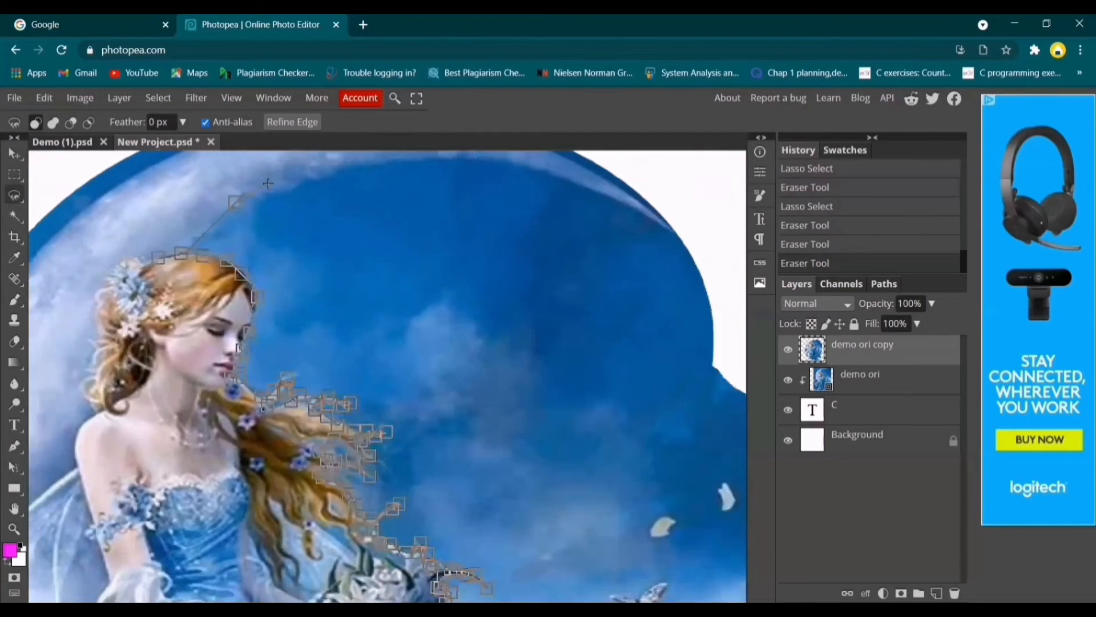
scroll(547, 420, down, 4)
click(478, 450)
Erase the selected sky right of the figure from demo ori copy with the Eraser Tool.
right_click(14, 342)
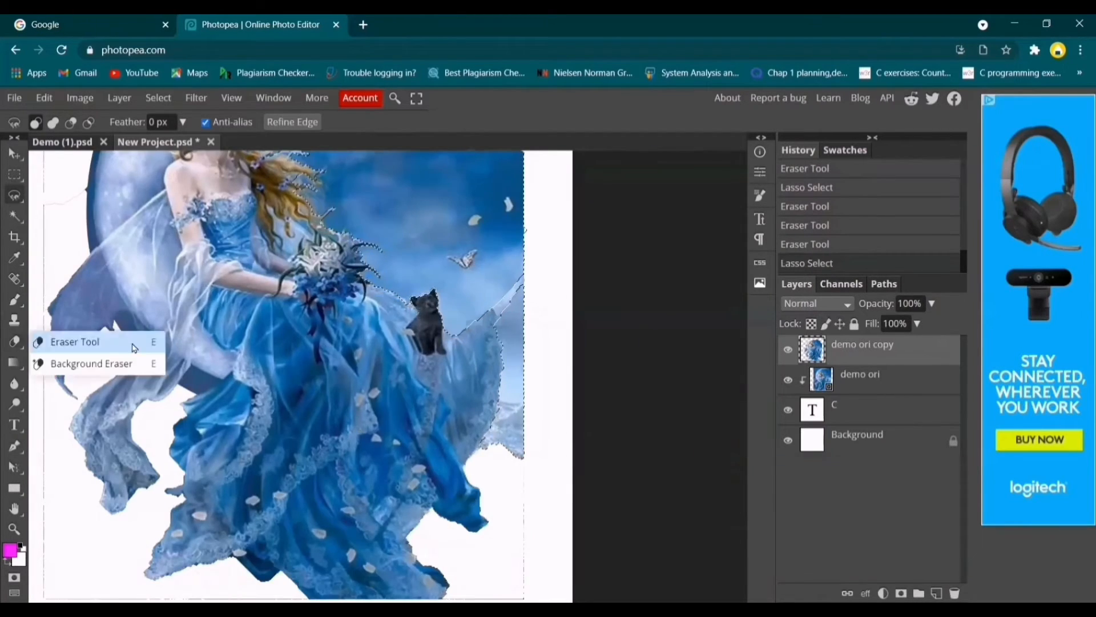
click(132, 344)
scroll(319, 285, up, 4)
mouse_move(300, 274)
mouse_down()
mouse_move(388, 349)
mouse_move(393, 396)
mouse_move(526, 307)
mouse_move(485, 443)
mouse_move(505, 468)
mouse_move(507, 542)
mouse_up()
scroll(508, 426, down, 4)
drag(509, 427, 500, 495)
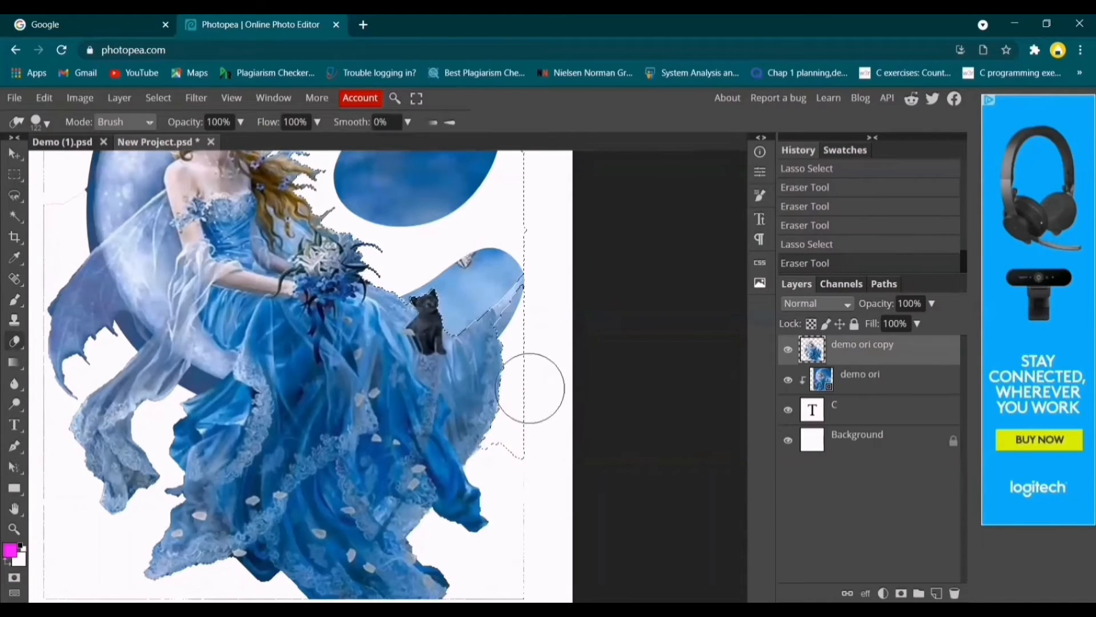
drag(530, 389, 528, 462)
View the whole artwork and clear the current selection.
scroll(514, 445, up, 4)
scroll(515, 445, down, 3)
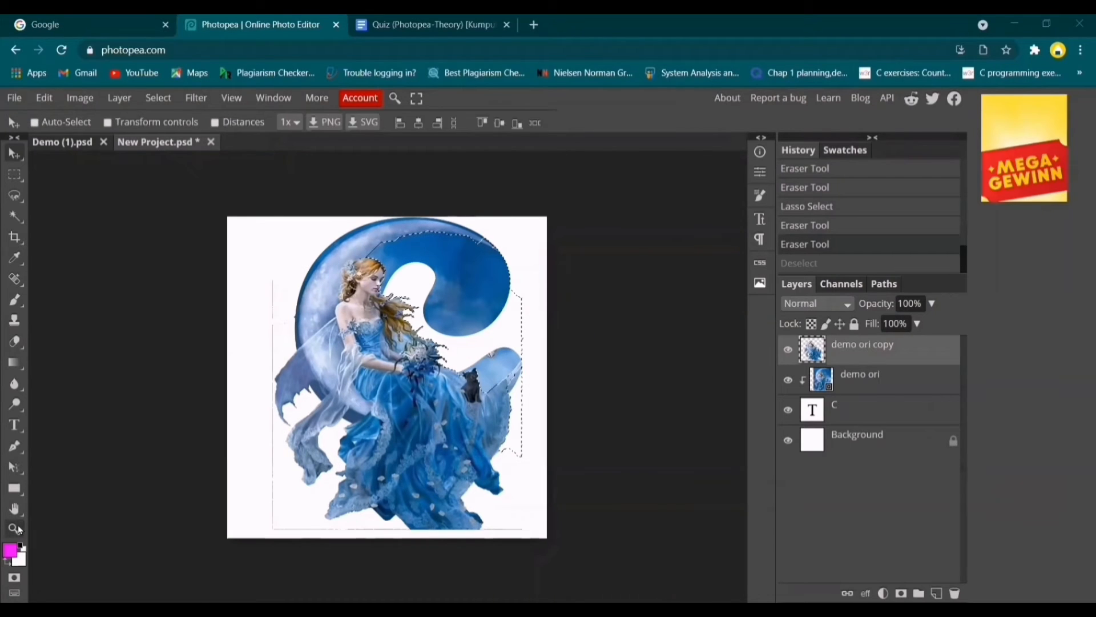
click(15, 529)
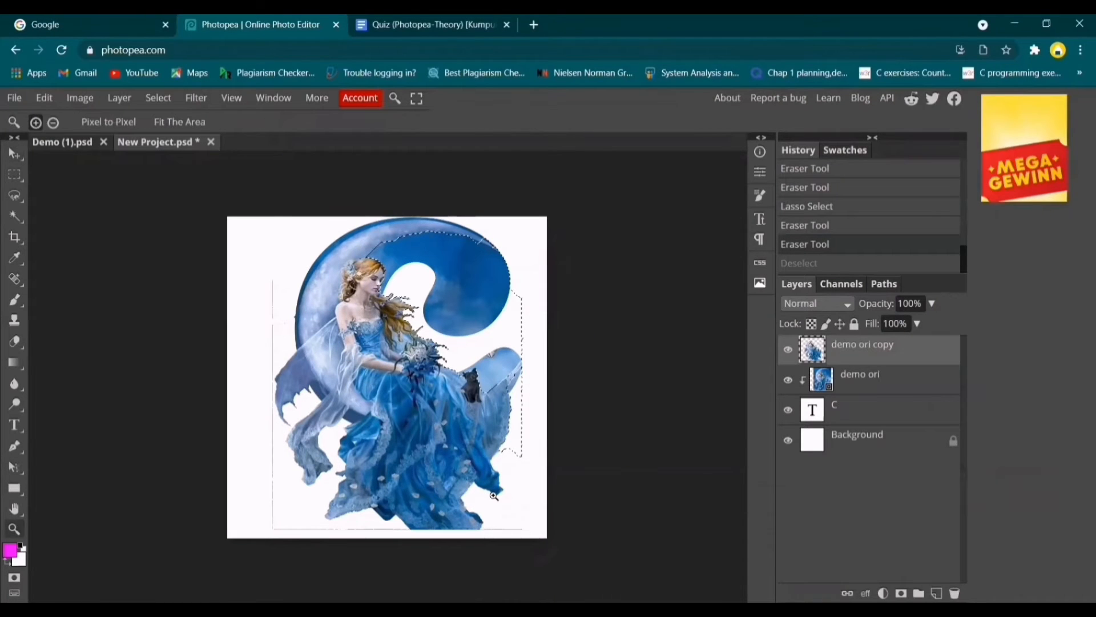
click(501, 498)
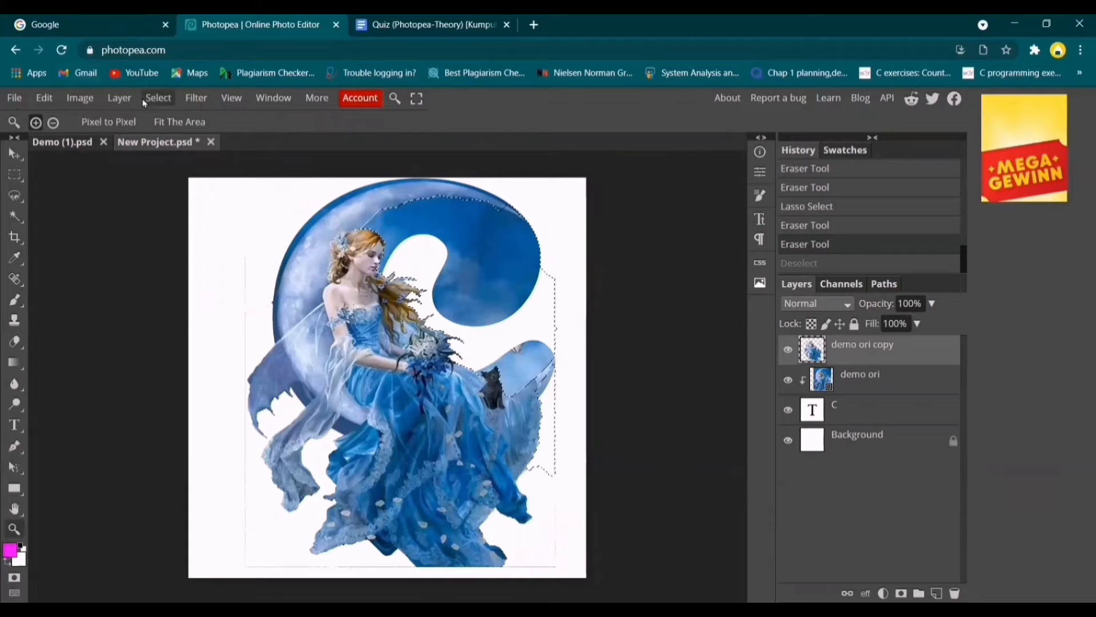
click(158, 98)
click(175, 142)
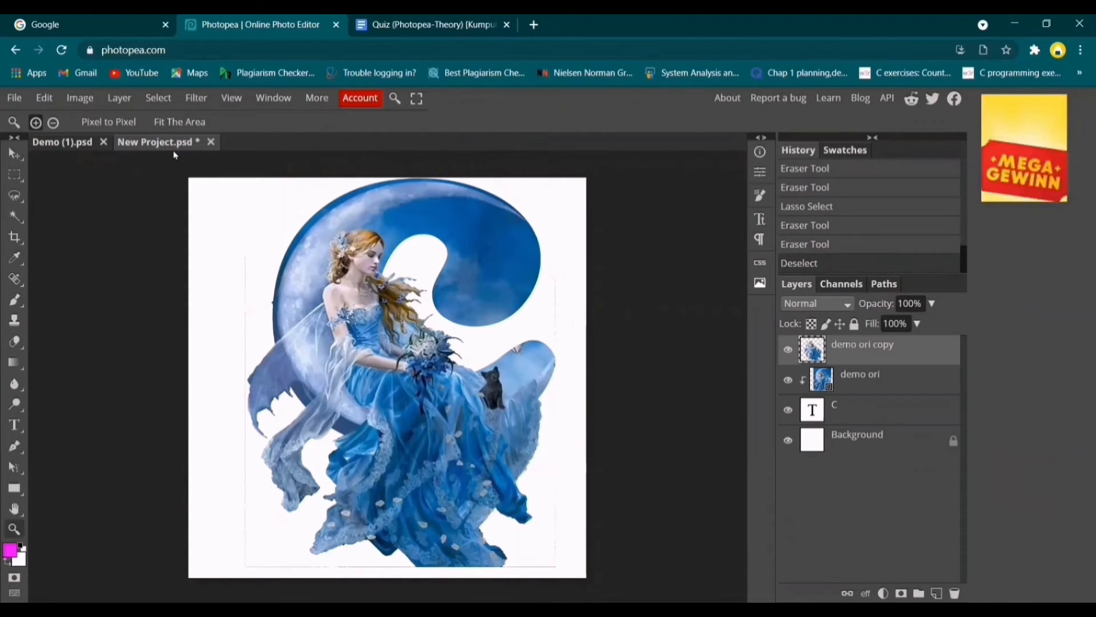
Erase the thin leftover border lines around the figure on demo ori copy and save the project.
right_click(15, 342)
click(47, 343)
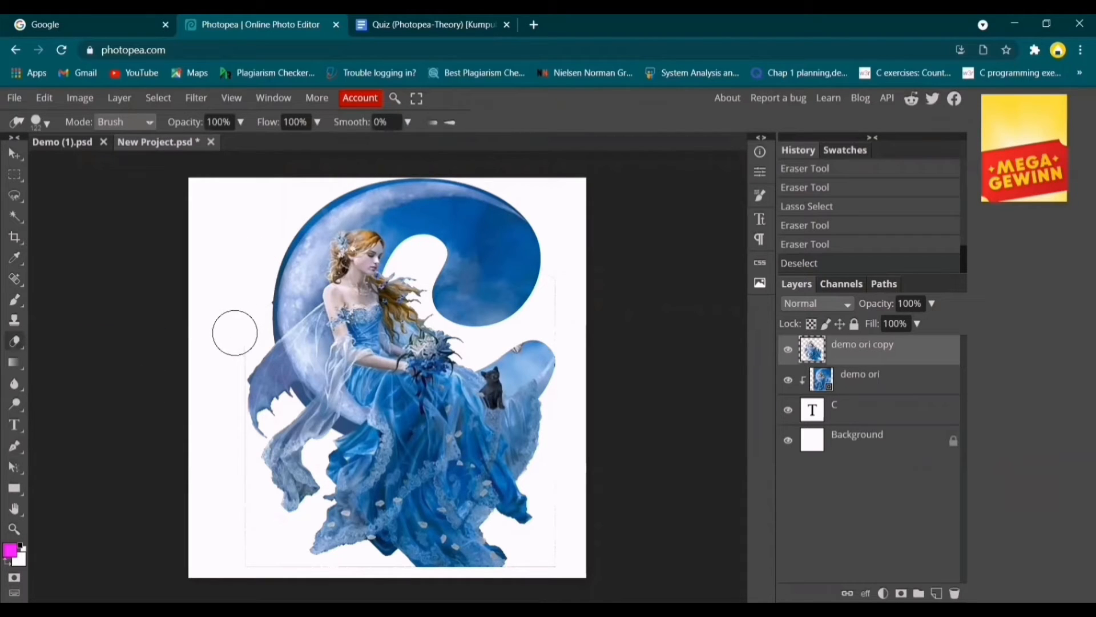
drag(220, 418, 245, 543)
drag(279, 575, 411, 581)
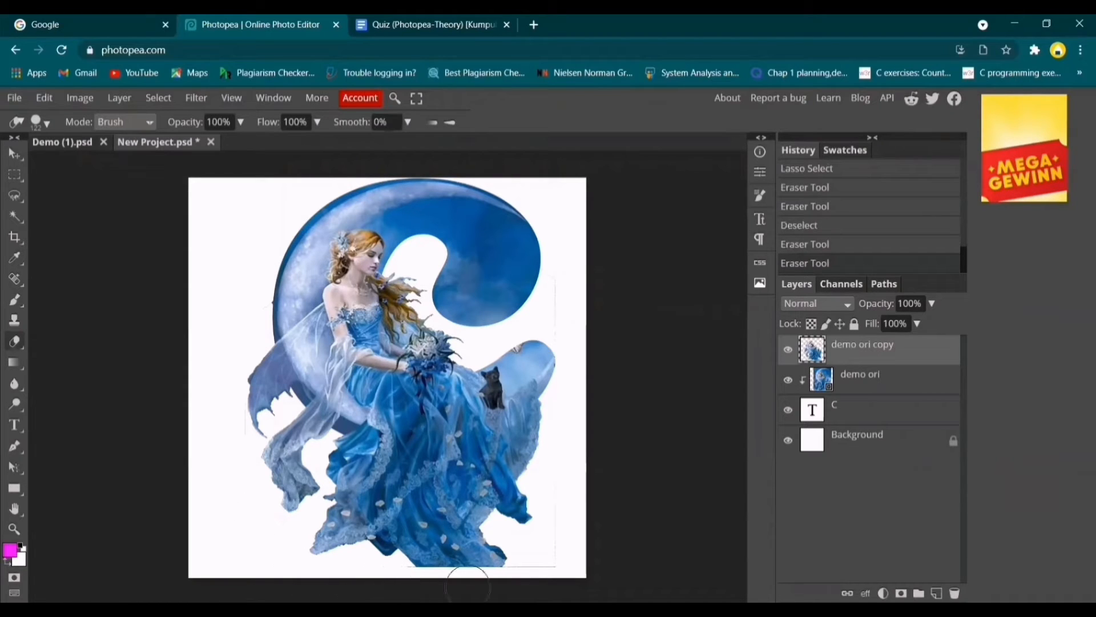
mouse_move(563, 571)
mouse_down()
mouse_move(574, 320)
mouse_move(563, 281)
mouse_move(571, 330)
mouse_move(593, 354)
mouse_up()
key(ctrl+s)
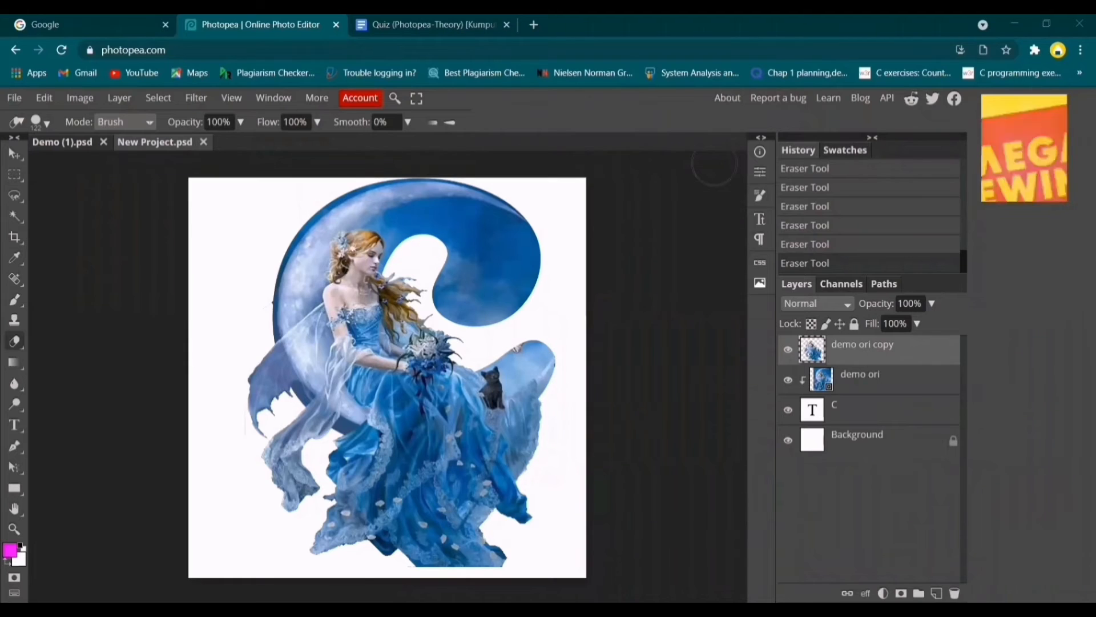
click(6, 103)
click(50, 263)
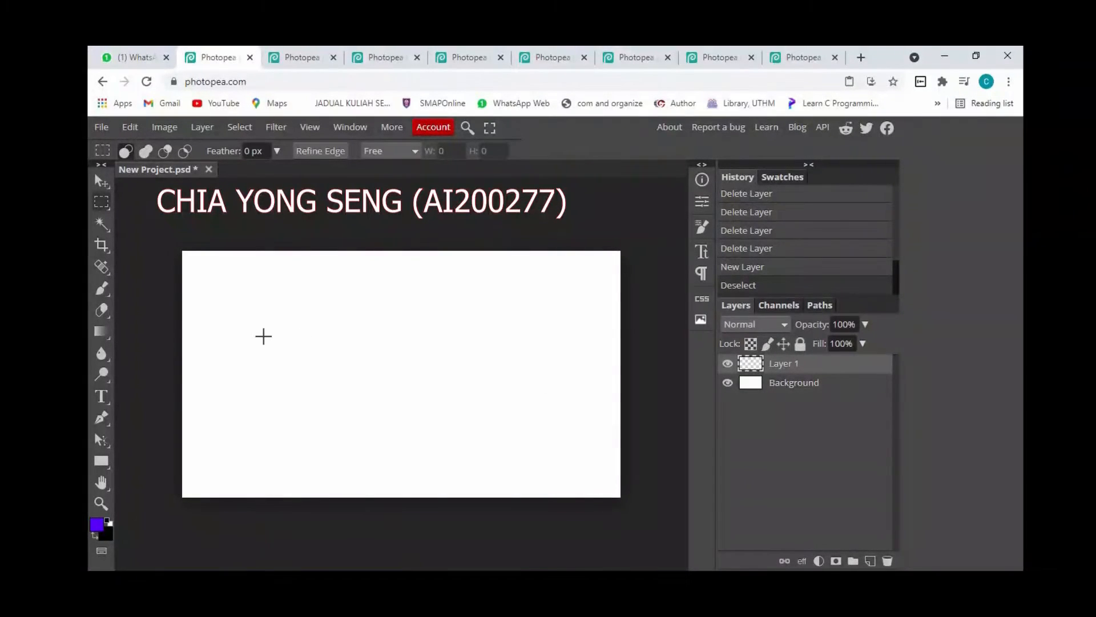
Paint a purple stick figure with a filled-in head, body, arms and legs on Layer 1 with the Brush Tool.
right_click(106, 296)
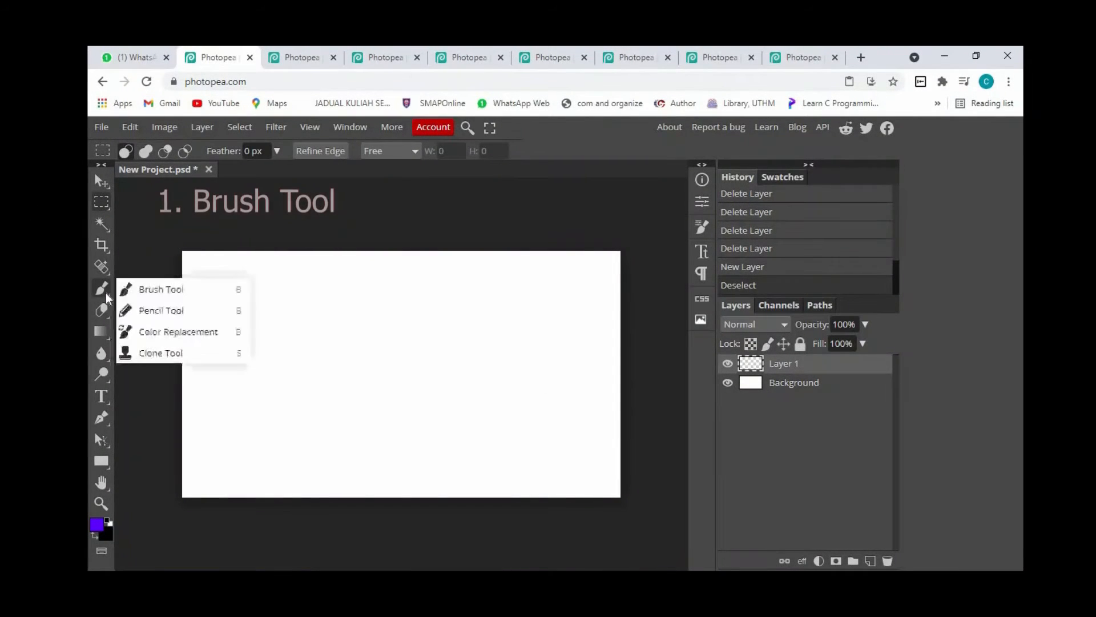
click(146, 288)
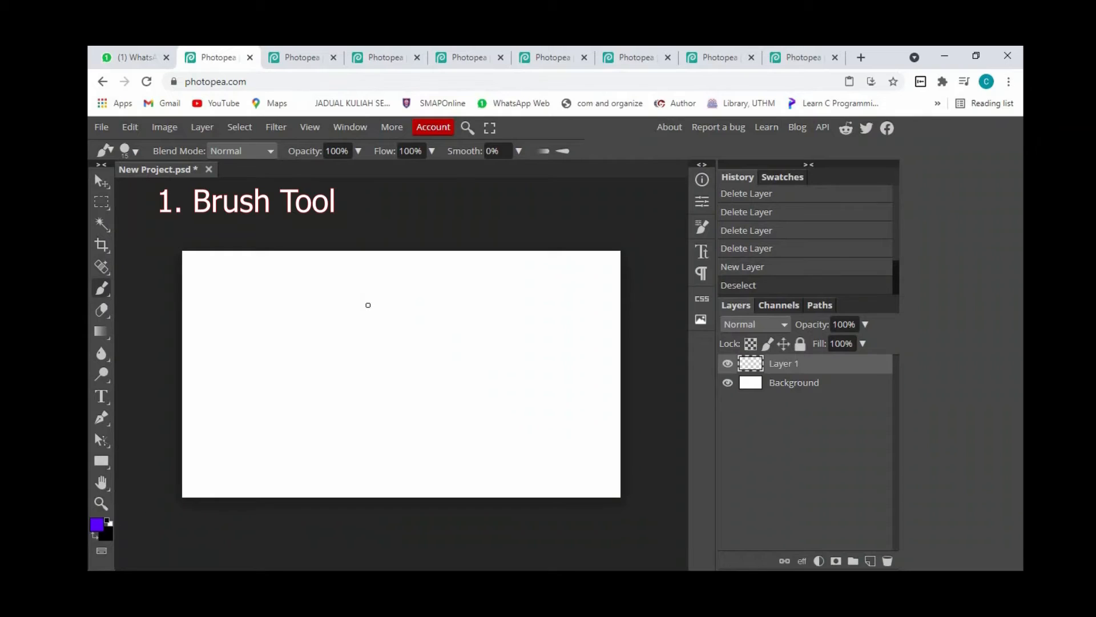
mouse_move(337, 337)
mouse_down()
mouse_move(364, 361)
mouse_move(391, 331)
mouse_move(368, 303)
mouse_up()
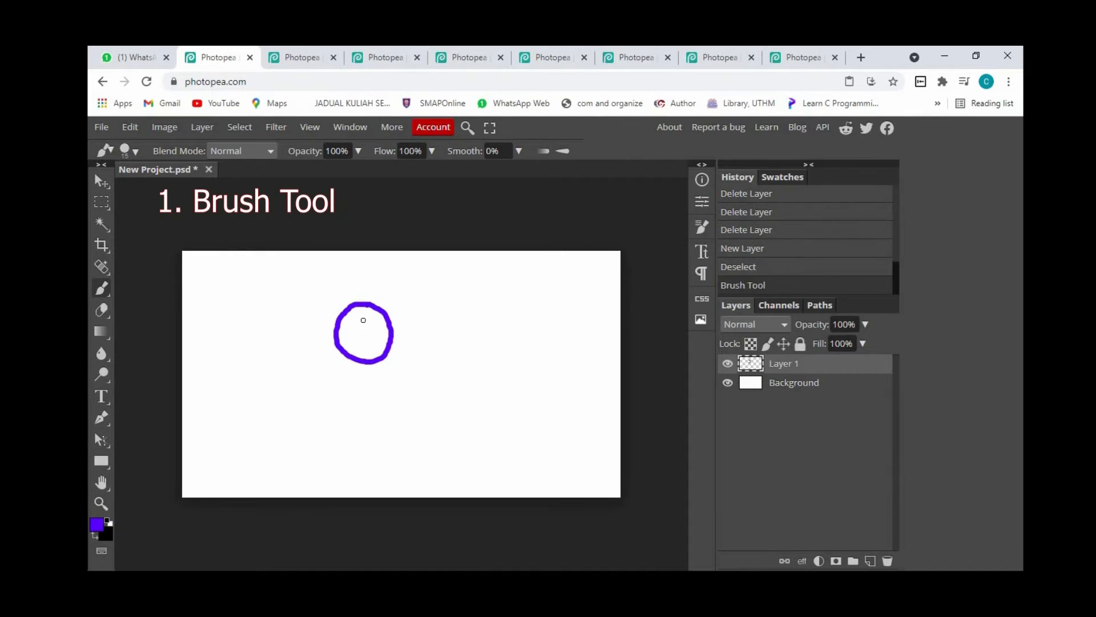
drag(351, 364, 332, 466)
drag(354, 422, 409, 456)
mouse_move(353, 387)
mouse_down()
mouse_move(410, 391)
mouse_move(347, 385)
mouse_move(313, 409)
mouse_up()
mouse_move(346, 311)
mouse_down()
mouse_move(374, 306)
mouse_move(380, 323)
mouse_move(357, 349)
mouse_move(377, 359)
mouse_up()
Set the foreground colour to yellow and paint a second stick figure to the right of the purple one.
click(97, 523)
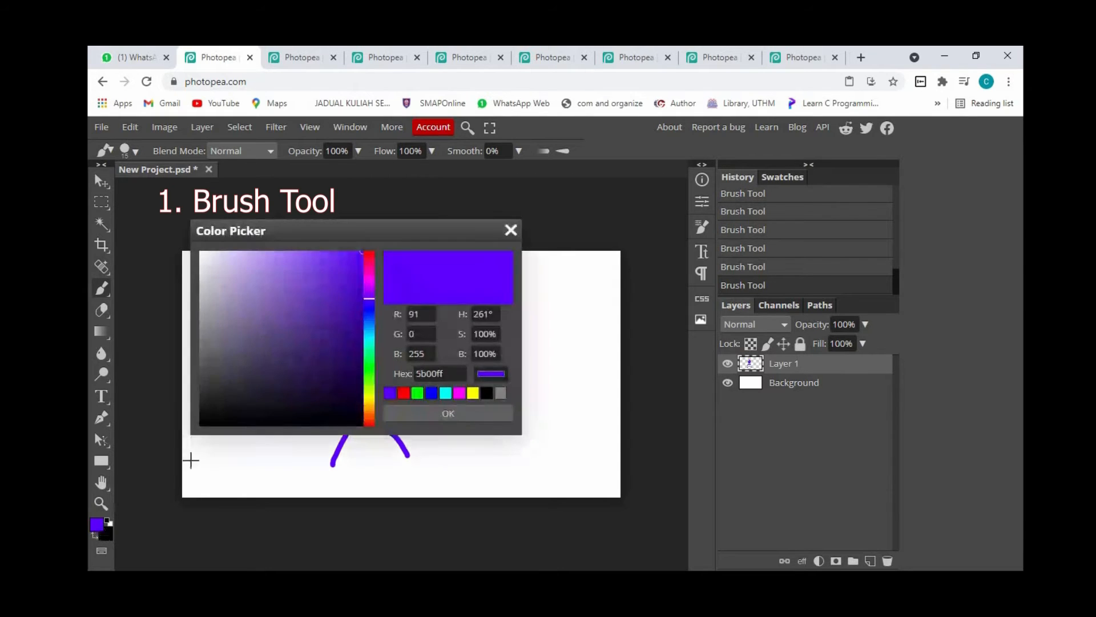
click(370, 306)
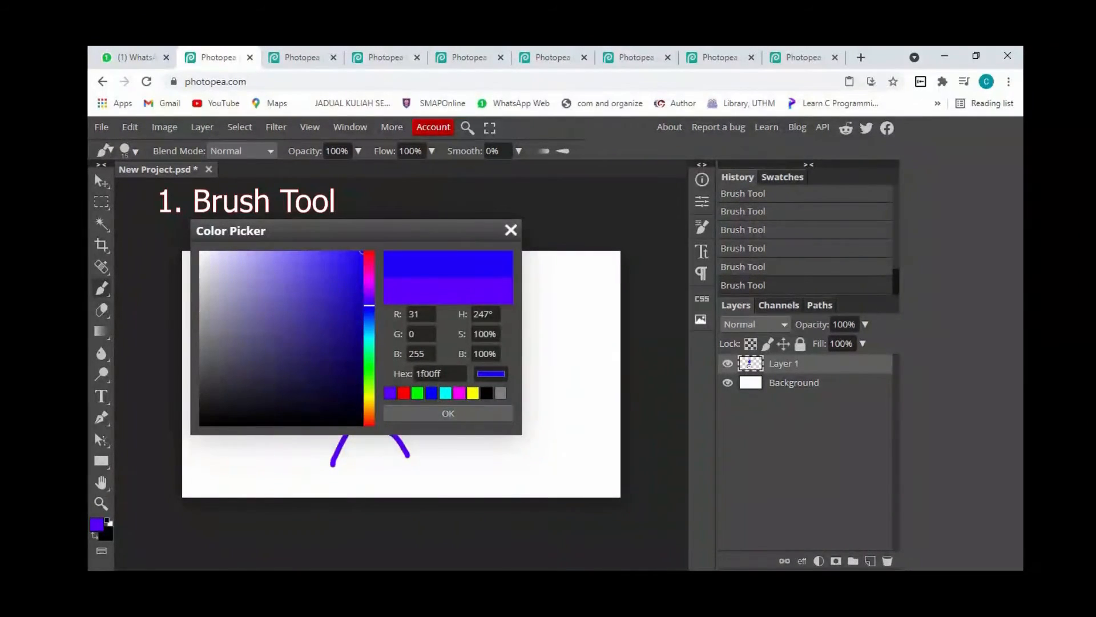
click(369, 395)
click(419, 415)
mouse_move(467, 343)
mouse_down()
mouse_move(489, 316)
mouse_move(468, 354)
mouse_move(526, 351)
mouse_up()
drag(495, 366, 494, 423)
mouse_move(494, 423)
mouse_down()
mouse_move(461, 456)
mouse_move(510, 455)
mouse_up()
mouse_move(494, 384)
mouse_down()
mouse_move(446, 383)
mouse_move(583, 404)
mouse_up()
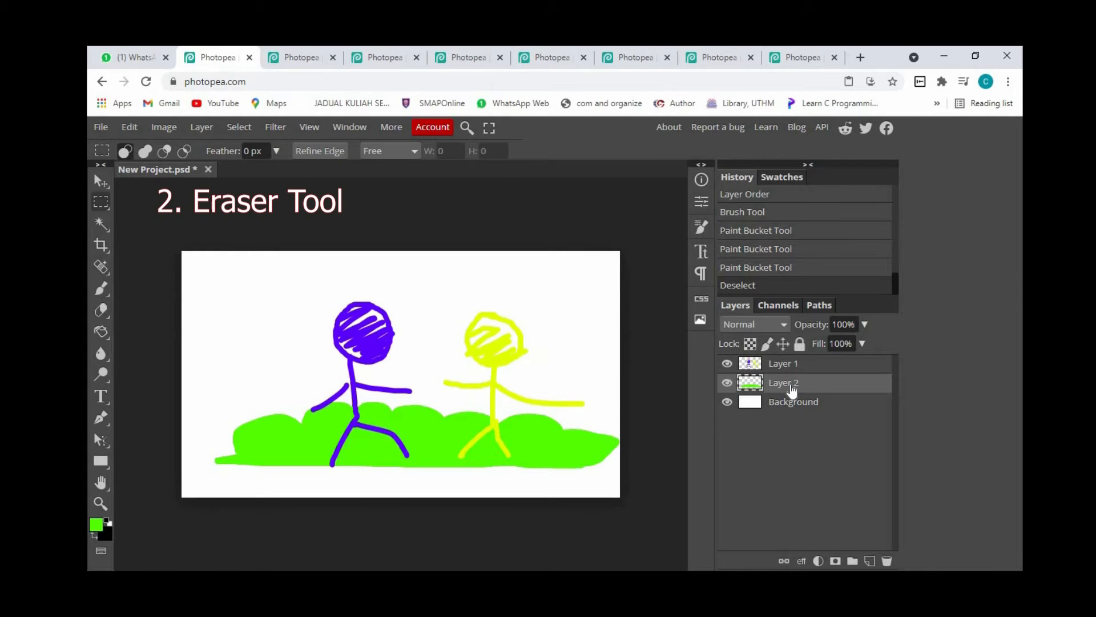
Erase the green bushes behind the stick figures on Layer 2 with the Eraser Tool.
right_click(102, 311)
click(163, 313)
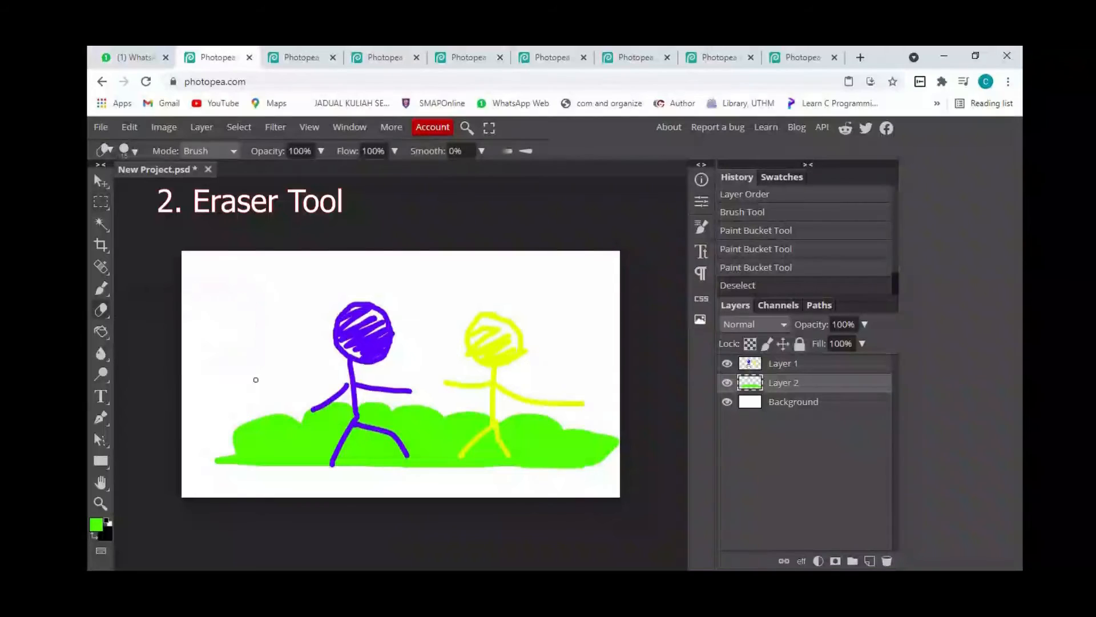
mouse_move(275, 426)
mouse_down()
mouse_move(245, 432)
mouse_move(231, 453)
mouse_move(333, 413)
mouse_move(277, 427)
mouse_move(207, 466)
mouse_move(425, 400)
mouse_move(271, 446)
mouse_move(539, 403)
mouse_move(504, 441)
mouse_move(463, 439)
mouse_move(429, 460)
mouse_move(348, 468)
mouse_move(552, 469)
mouse_move(519, 460)
mouse_up()
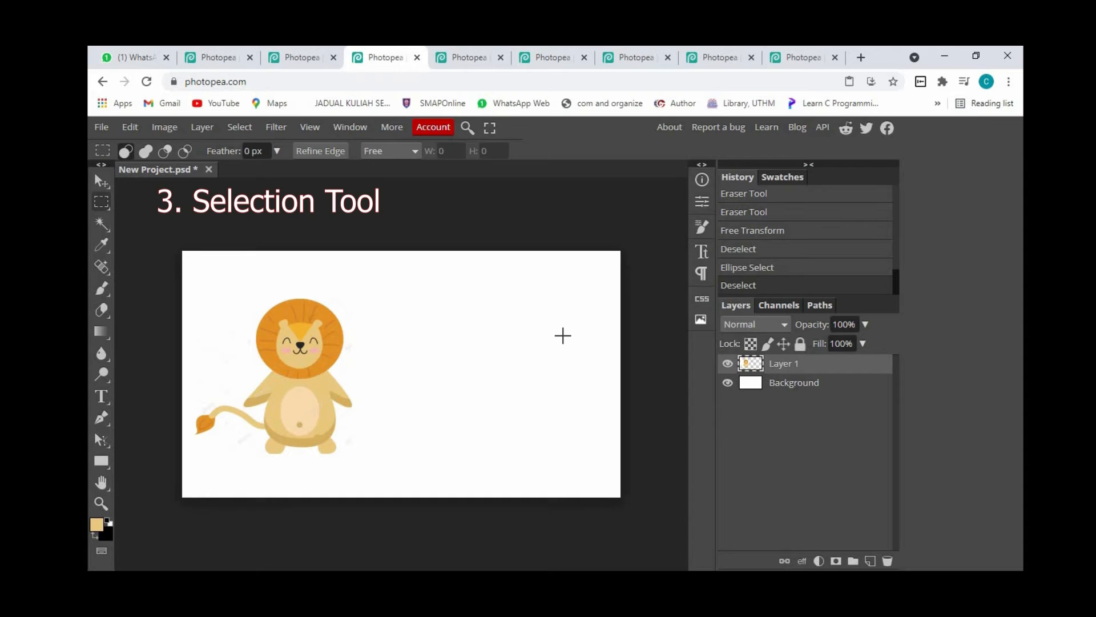
Select the lion's head with Ellipse Select and move it to the empty area right of the body.
right_click(98, 200)
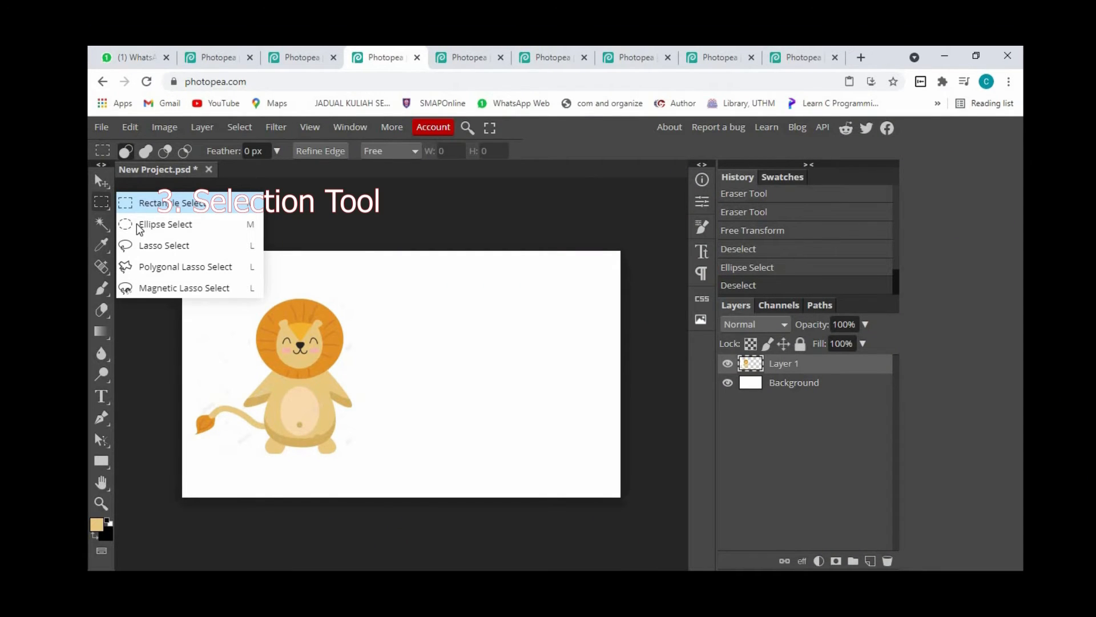
click(140, 225)
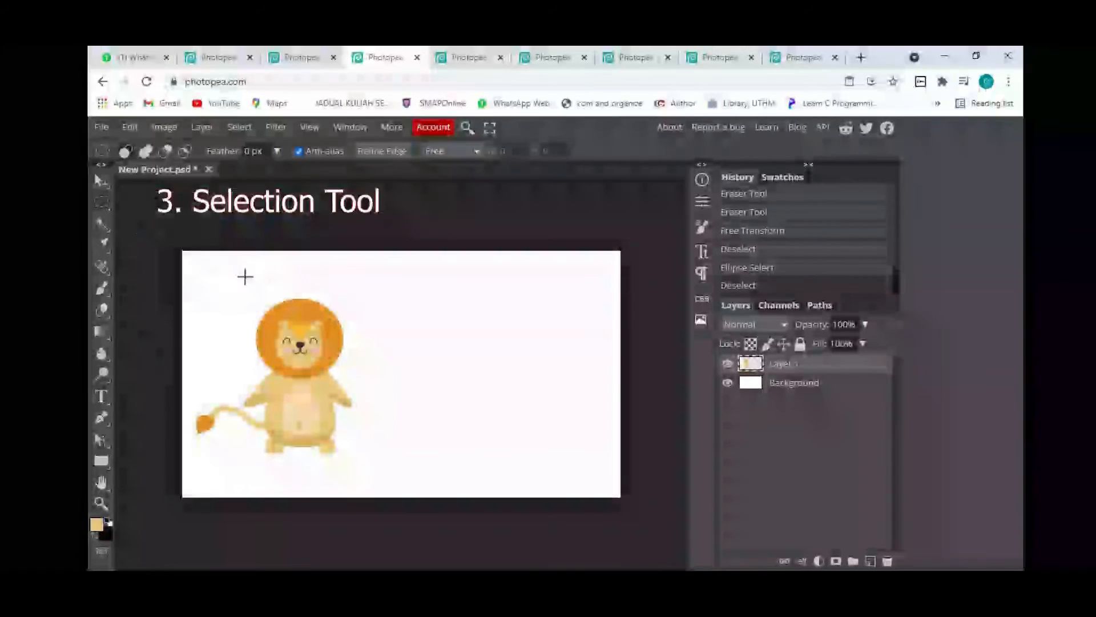
mouse_move(255, 295)
mouse_down()
mouse_move(344, 379)
mouse_move(521, 346)
mouse_up()
click(103, 180)
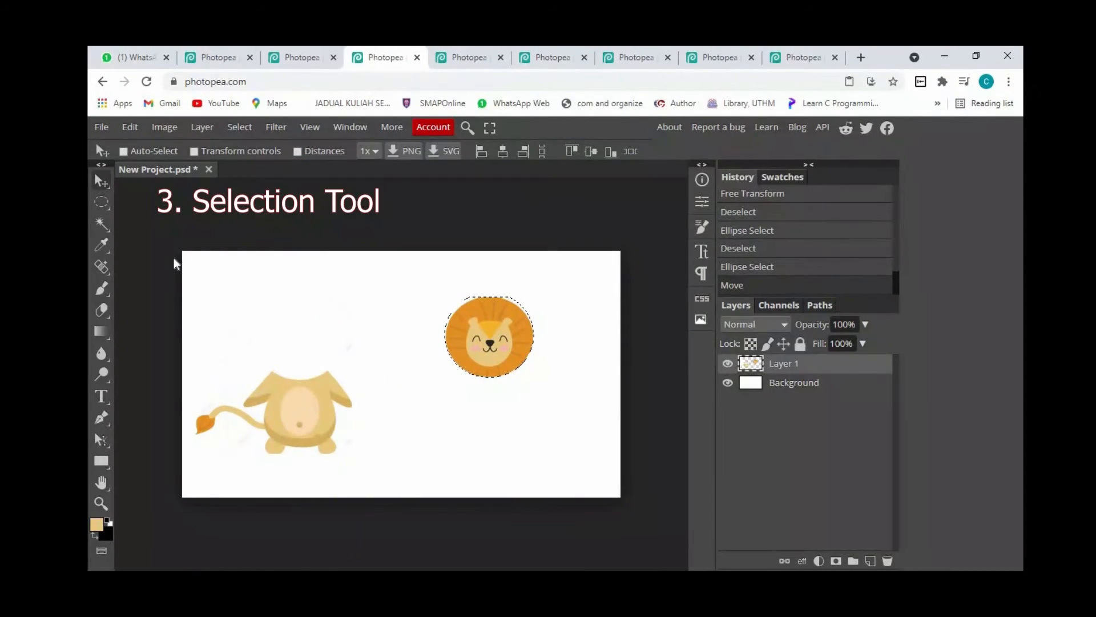
Enclose the lion's headless body in a rectangular selection, delete it and clear the selection.
right_click(101, 201)
click(154, 203)
drag(383, 334, 184, 477)
key(Delete)
click(279, 286)
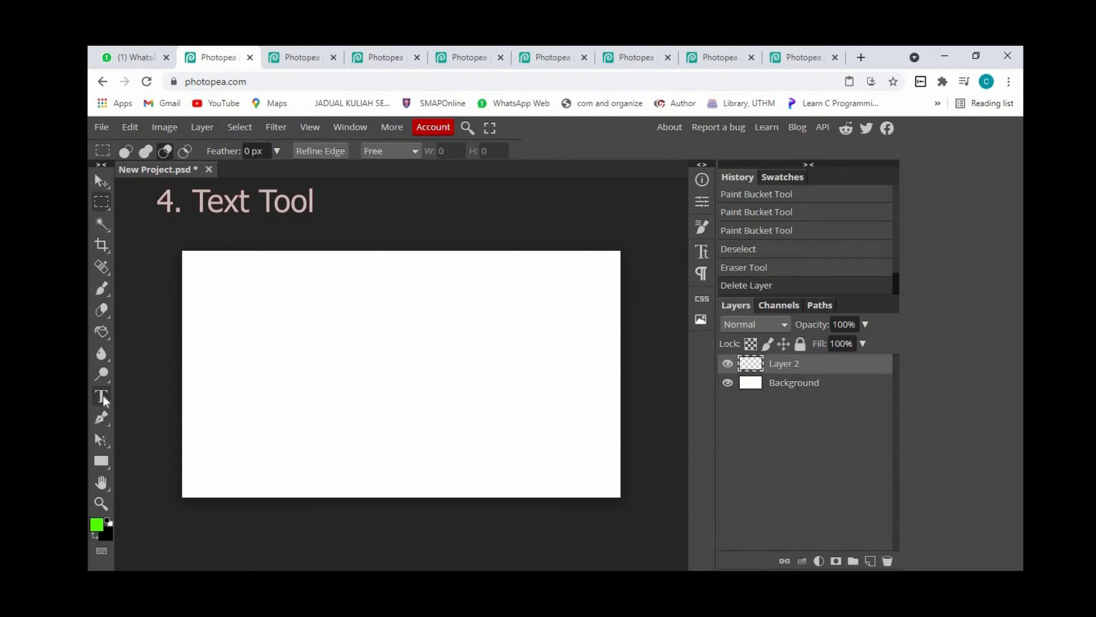
Create a large paragraph text box across the middle of the canvas containing PHOTOPEA.
key(t)
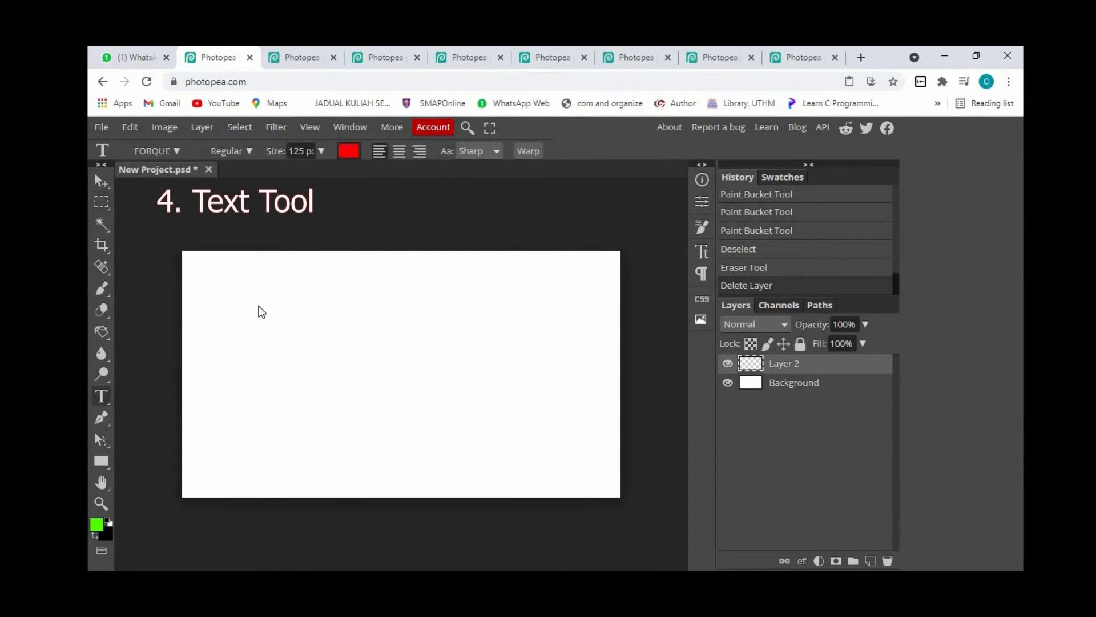
drag(246, 294, 591, 458)
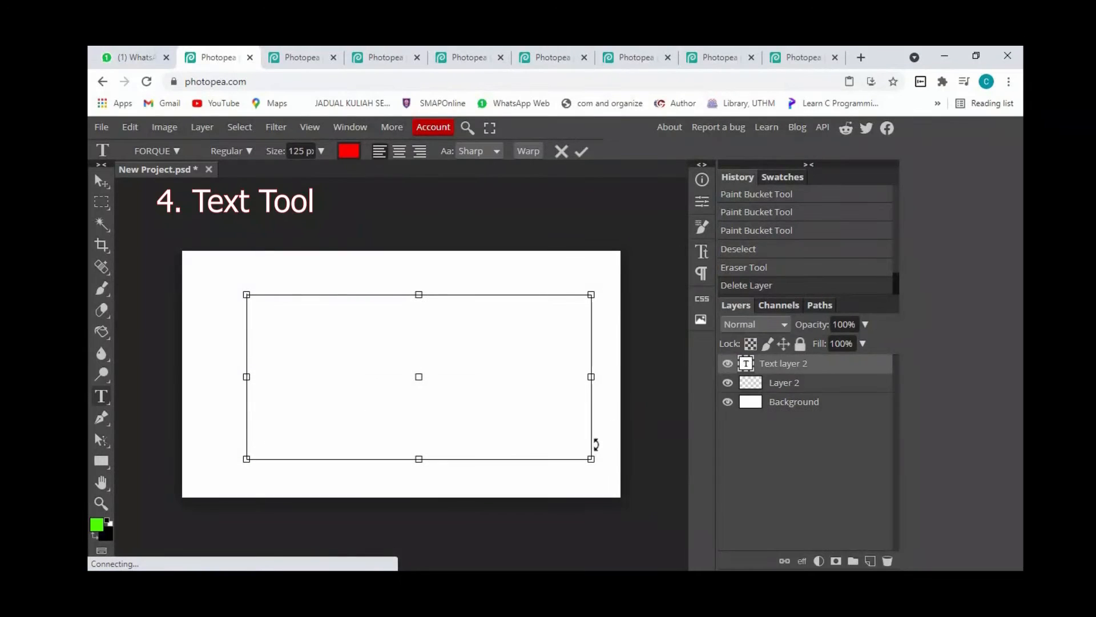
text(PH)
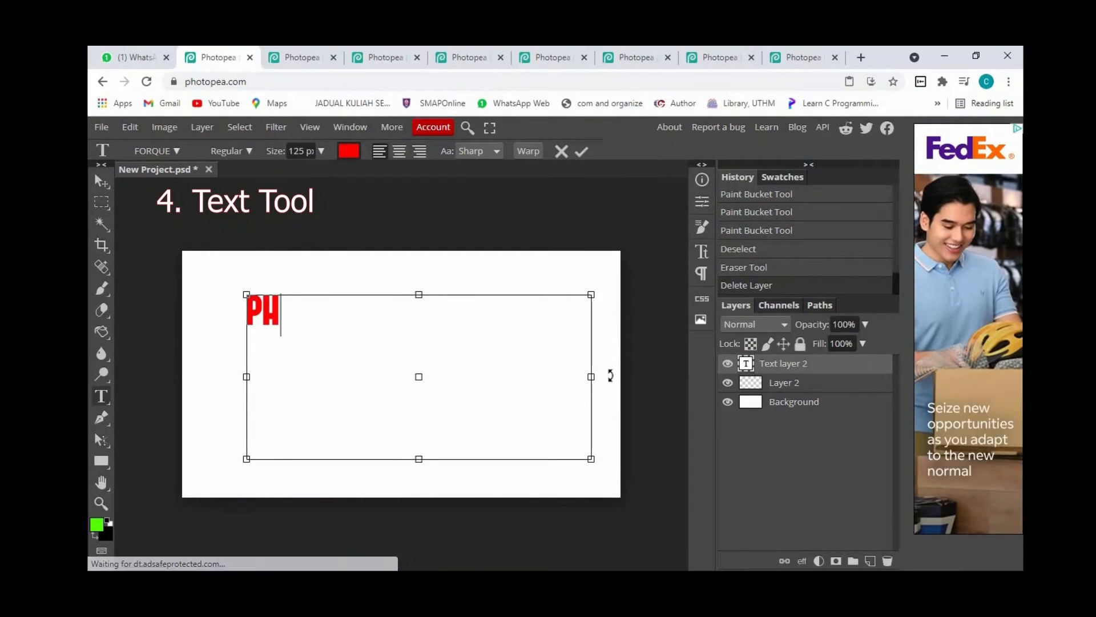
text(OTOPEA)
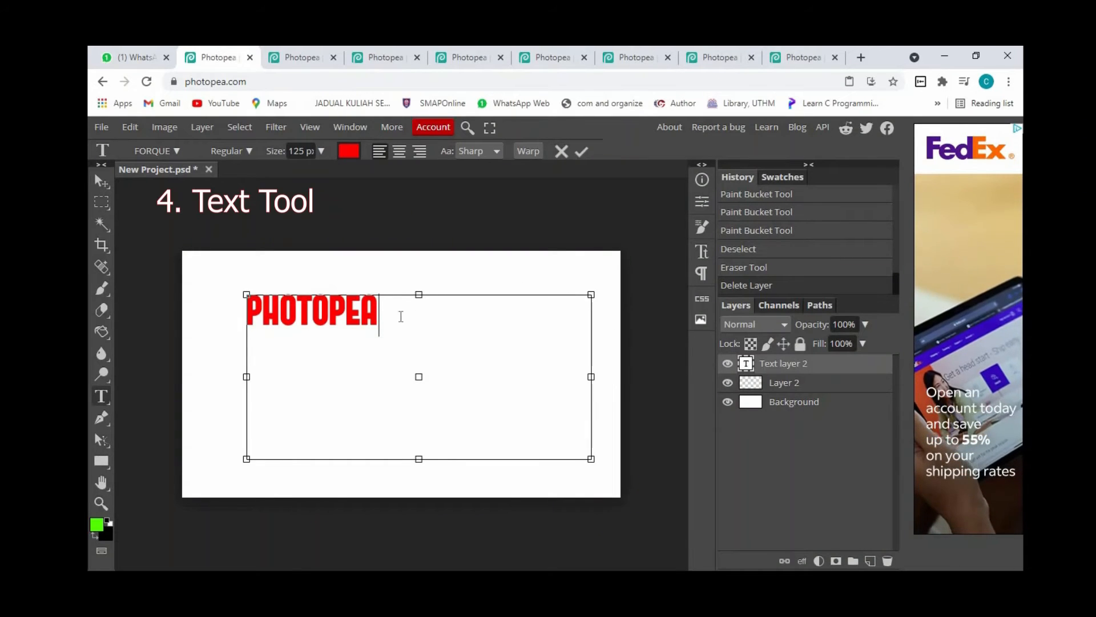
Set the font size of the whole word PHOTOPEA to 150 px.
click(322, 152)
key(shift+Left)
key(shift+Left)
key(shift+Left)
key(shift+Left)
key(shift+Left)
key(shift+Left)
key(shift+Left)
key(shift+Left)
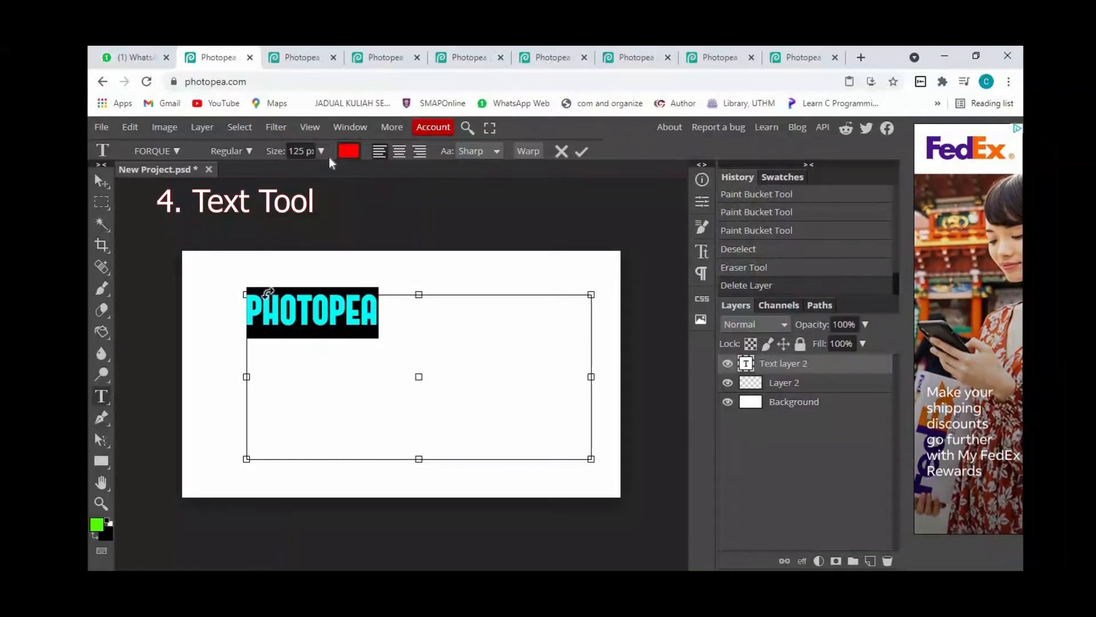
click(322, 152)
drag(313, 172, 362, 150)
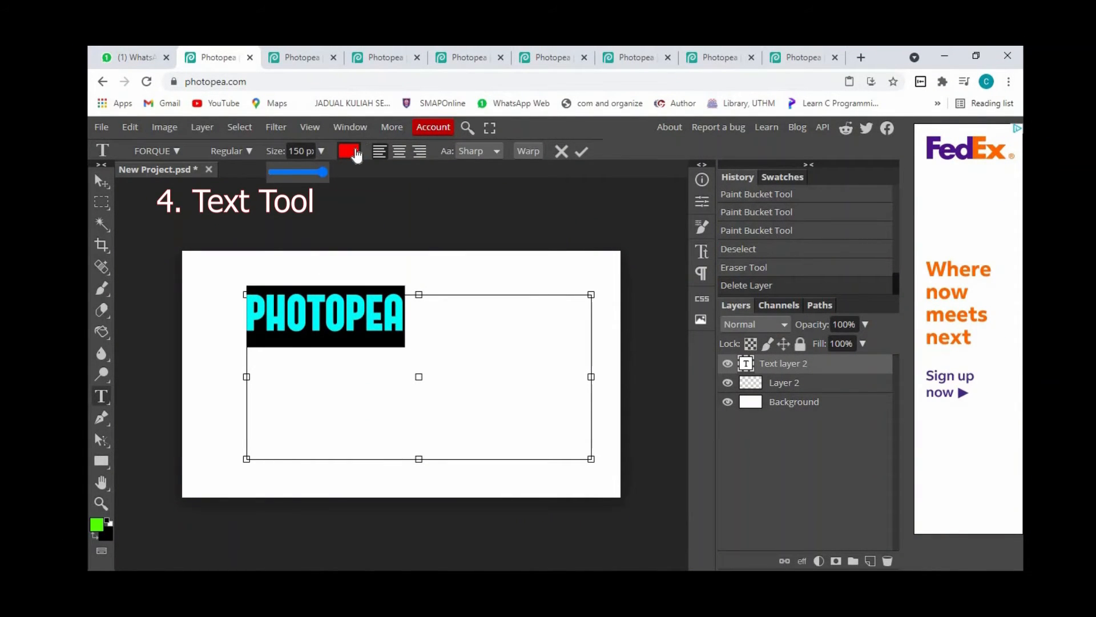
Change the colour of the PHOTOPEA text to green and finish editing the text.
click(355, 152)
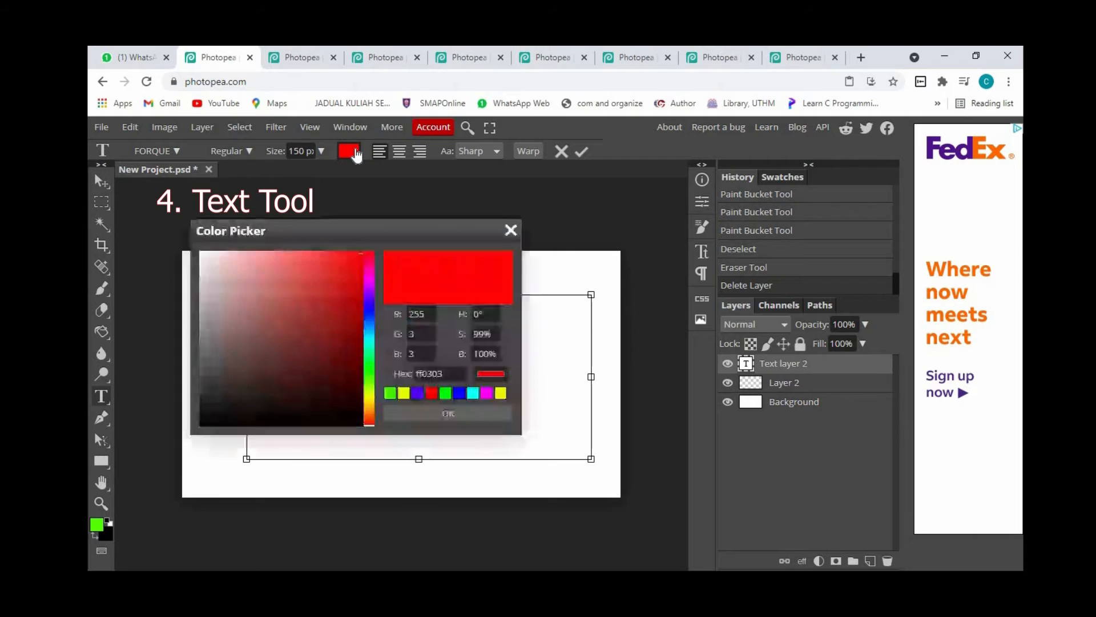
click(369, 362)
click(446, 416)
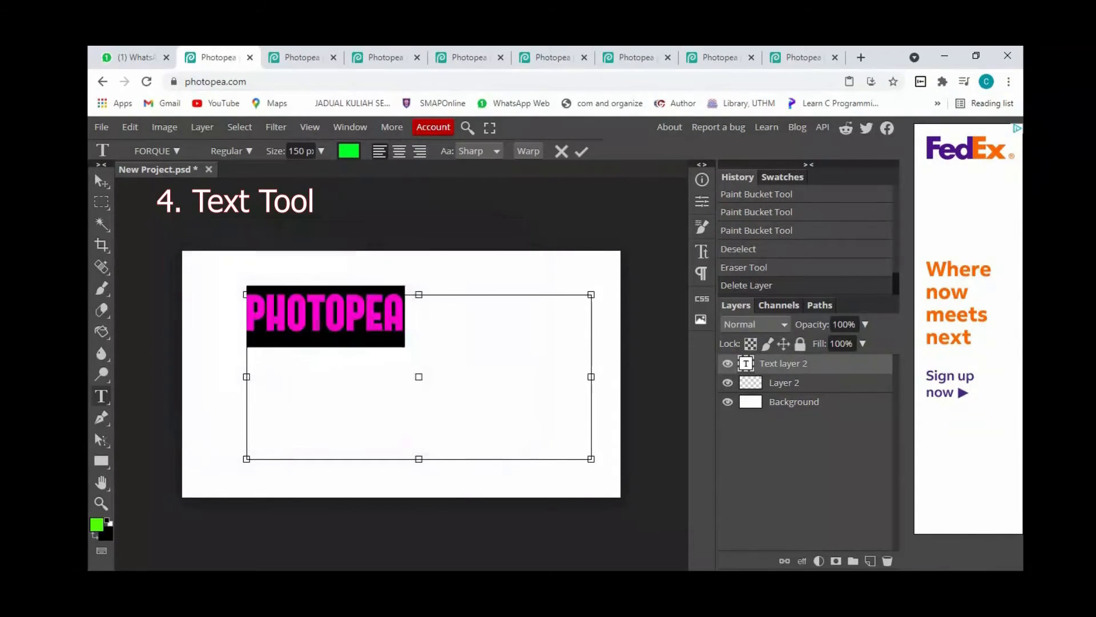
click(101, 202)
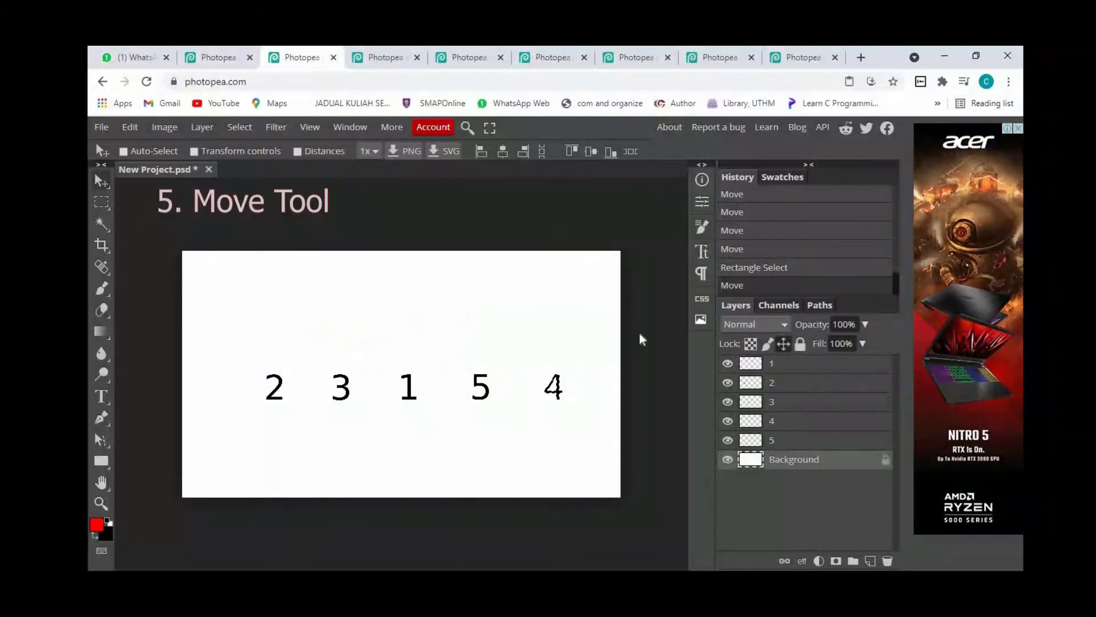
Move the digits on layers 1 to 5 one by one into ascending order in a row near the canvas's upper edge.
click(787, 368)
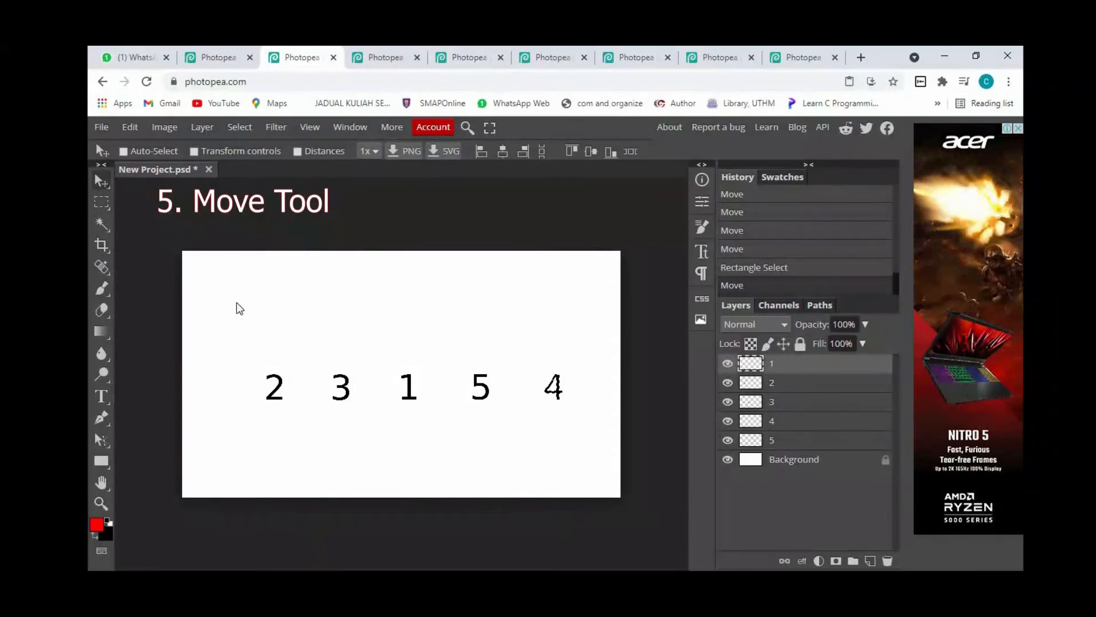
drag(275, 317, 201, 280)
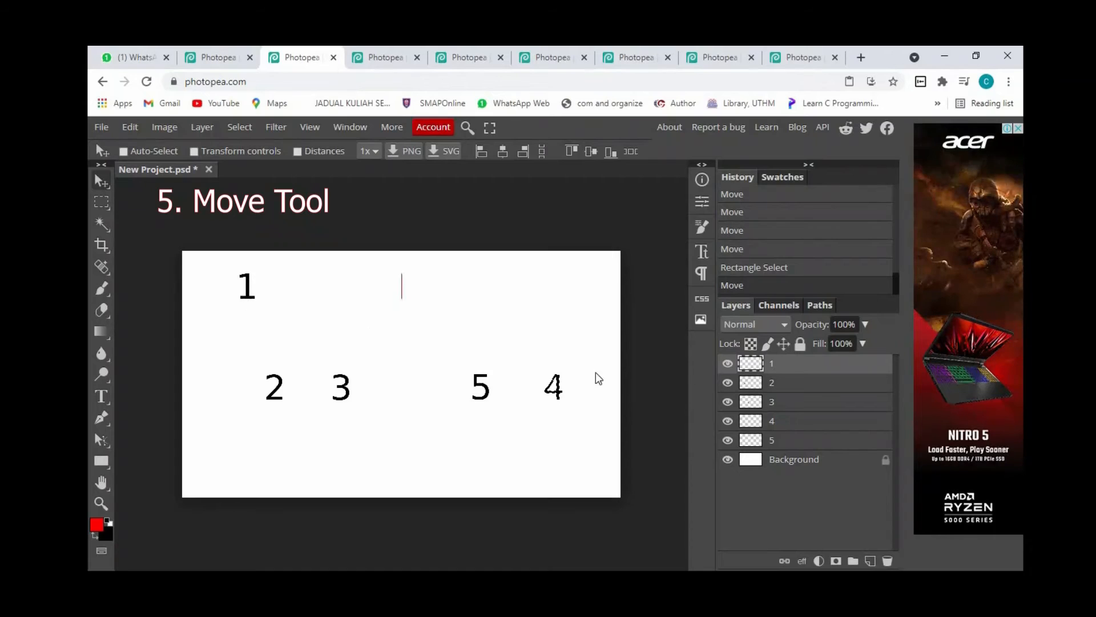
click(774, 387)
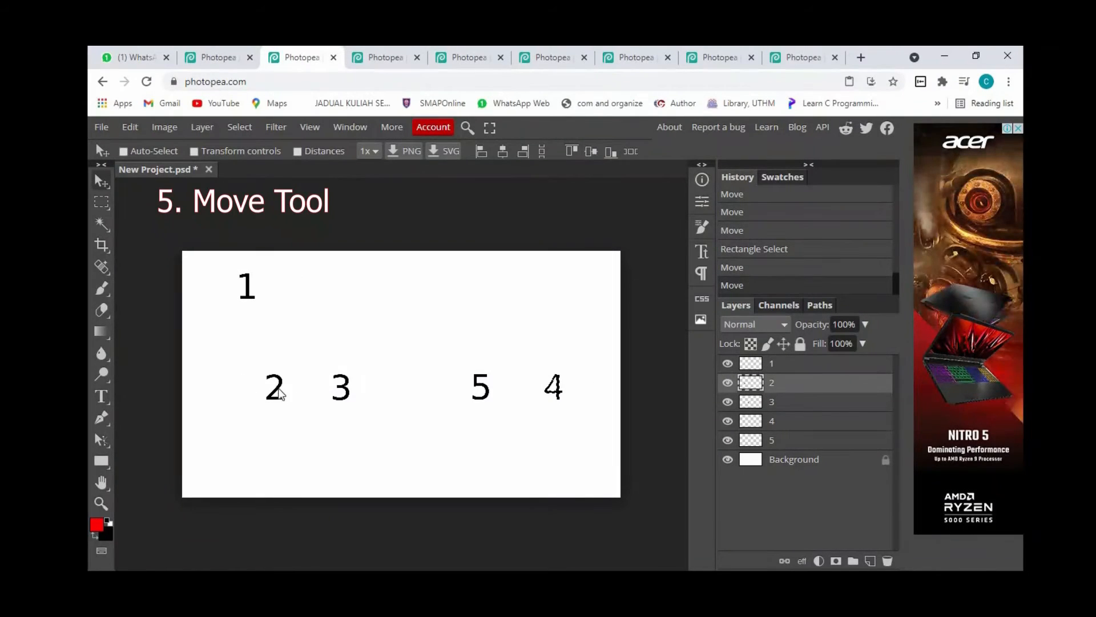
drag(282, 389, 311, 286)
click(774, 407)
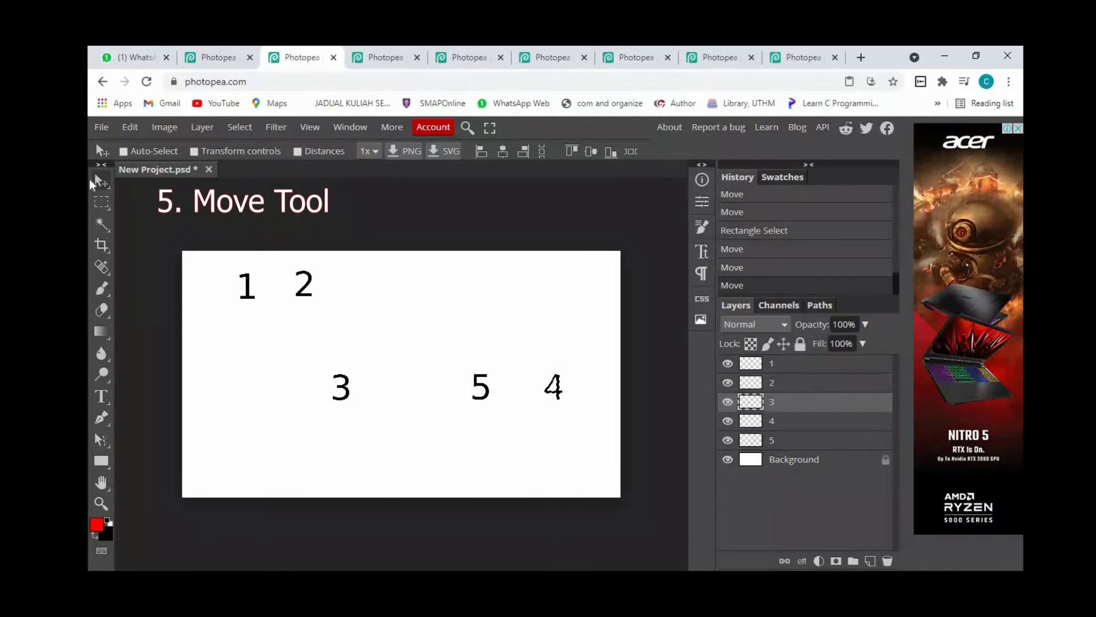
drag(361, 384, 379, 281)
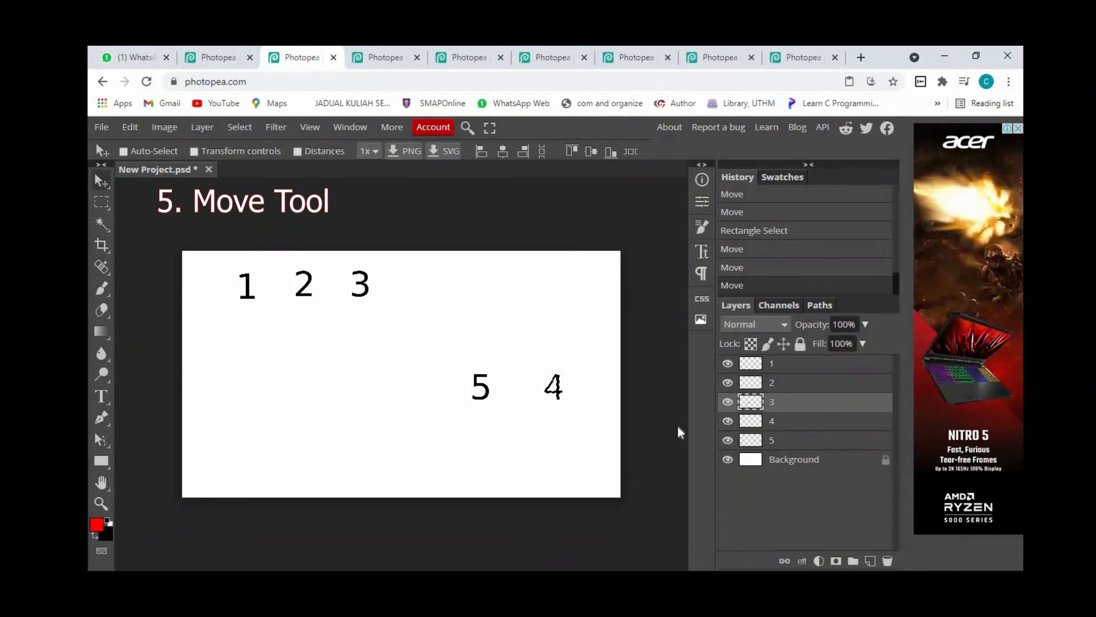
click(768, 421)
drag(553, 397, 414, 295)
click(772, 439)
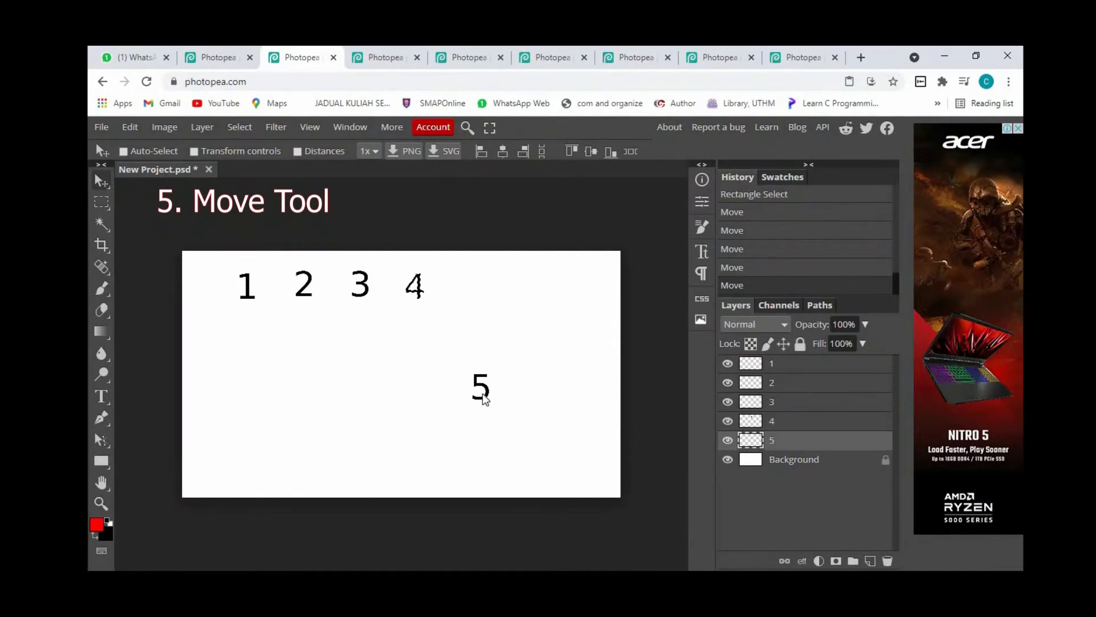
drag(483, 393, 480, 302)
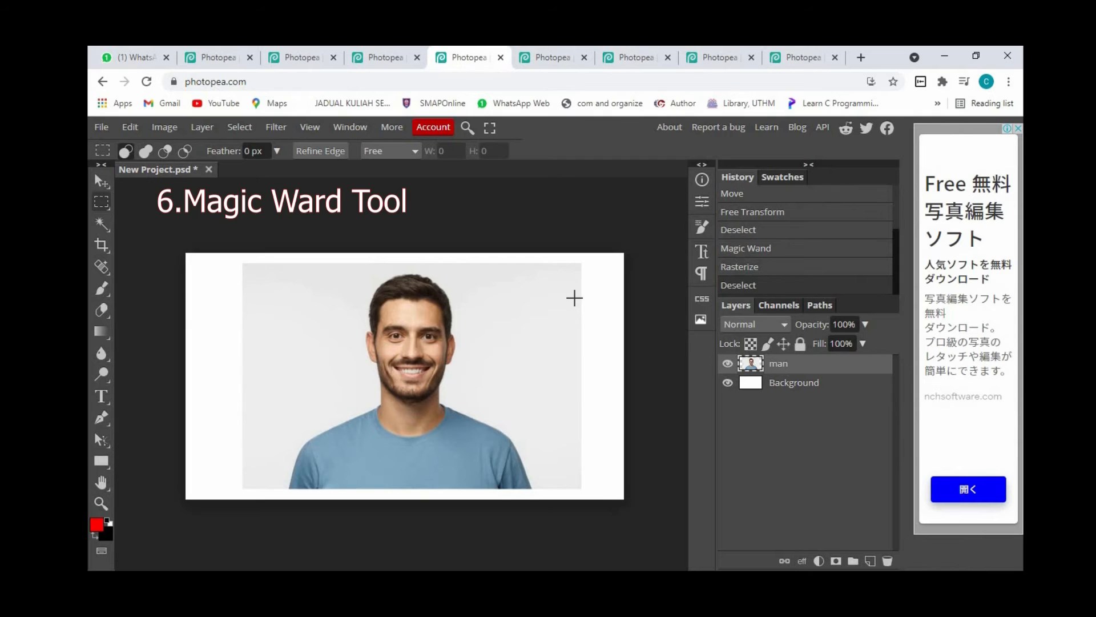
Select the grey background around the man with the Magic Wand, delete it and clear the selection.
right_click(101, 224)
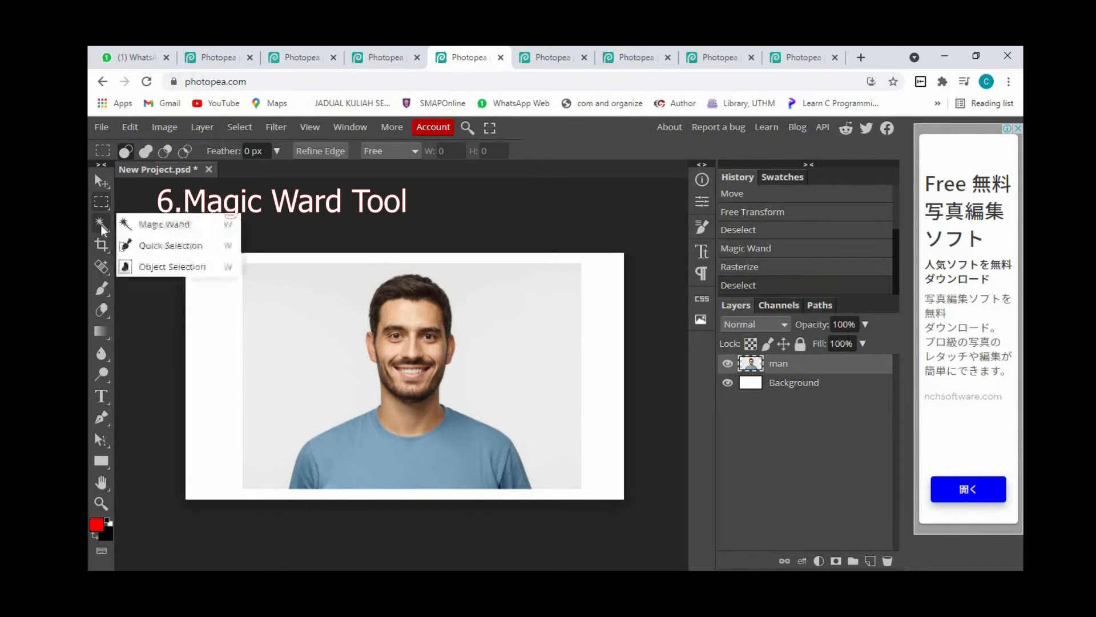
click(161, 225)
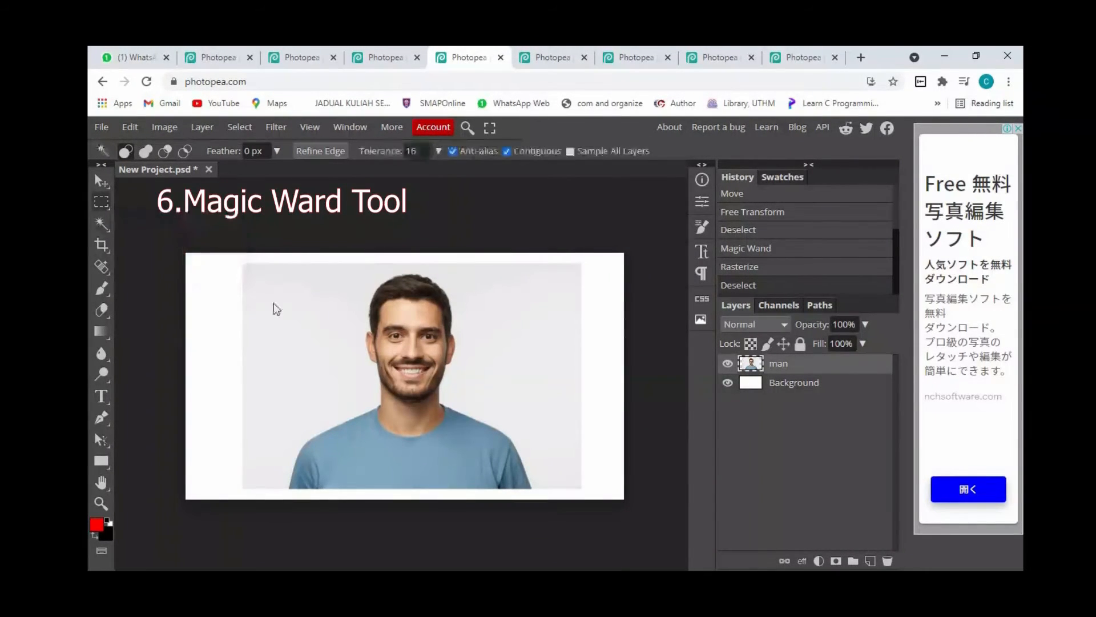
click(316, 325)
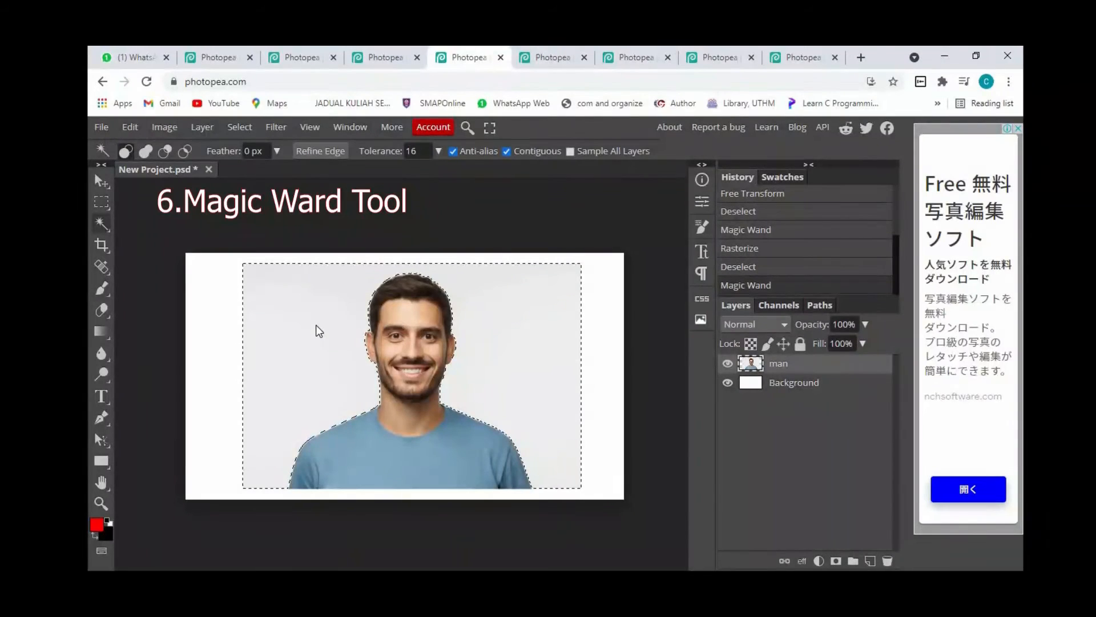
key(Delete)
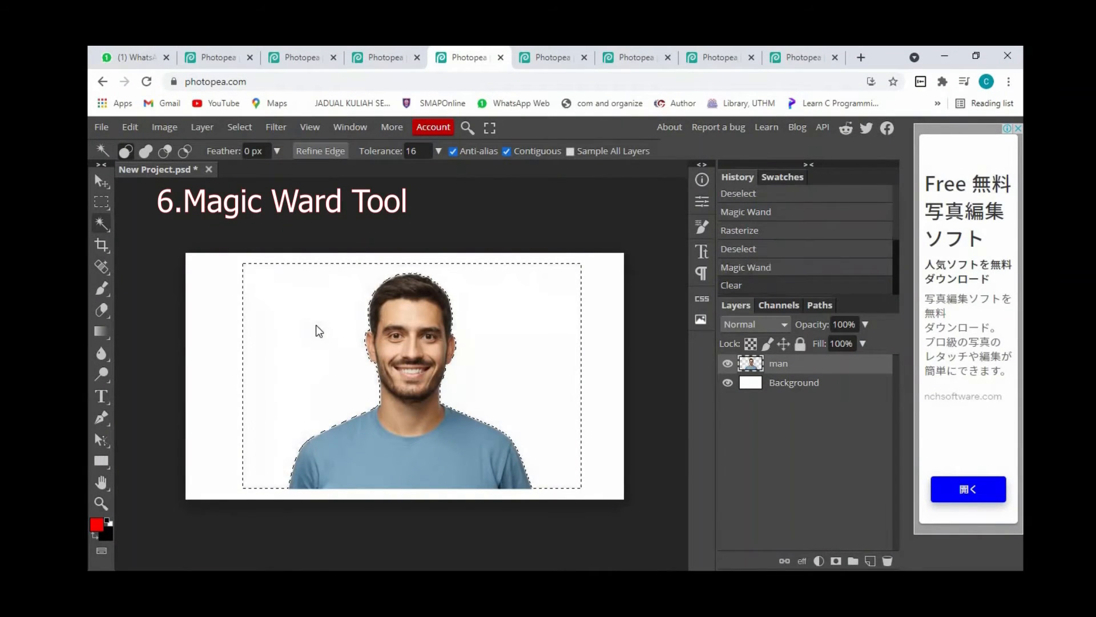
click(101, 202)
click(282, 309)
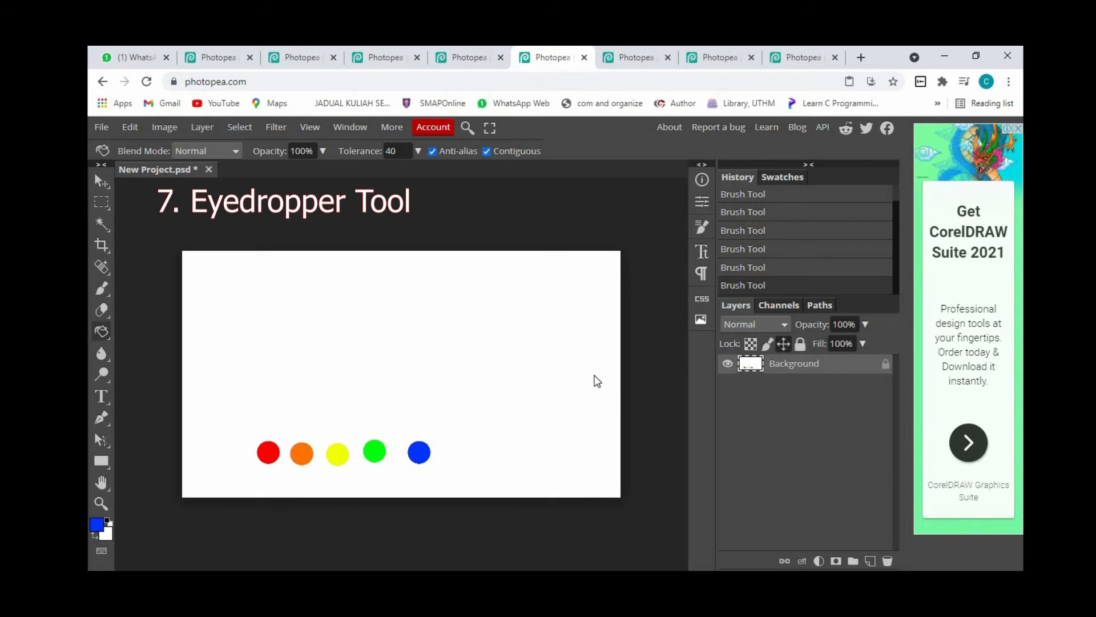
Sample the red dot's colour with the Eyedropper and brush a horizontal red stroke across the canvas above the dots.
right_click(102, 246)
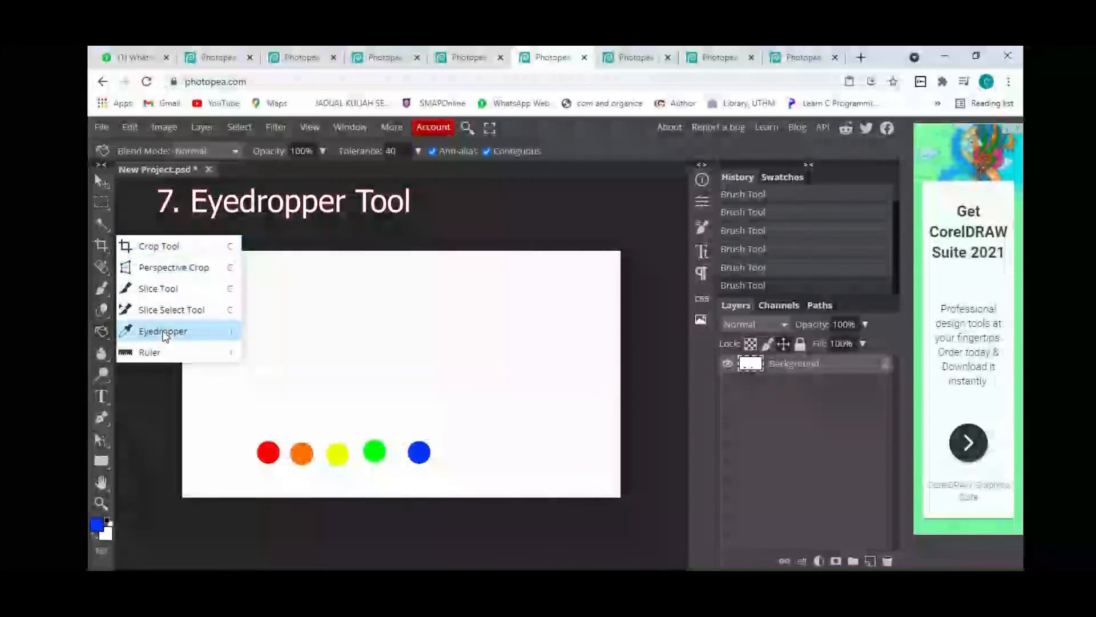
click(164, 334)
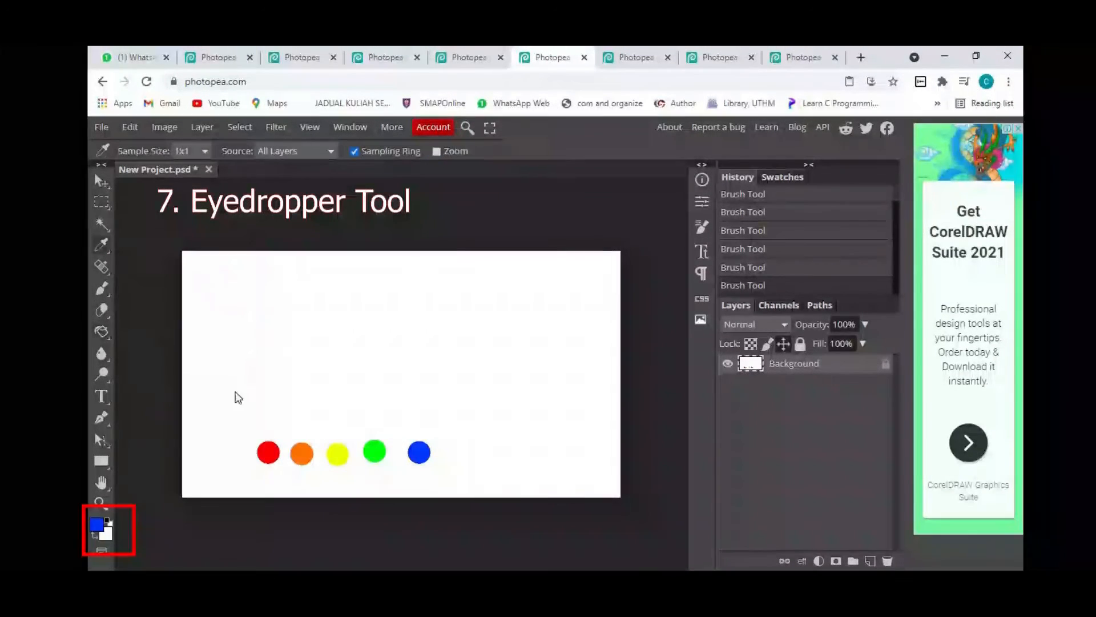
click(269, 451)
key(b)
drag(255, 313, 453, 317)
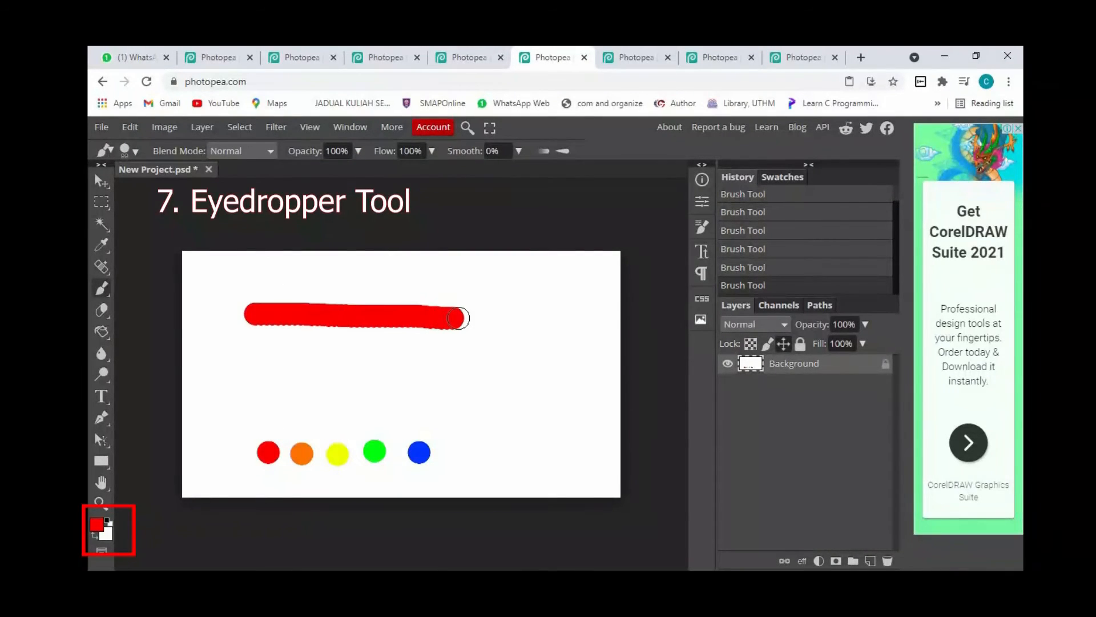
Sample the orange dot's colour with the Eyedropper and brush an orange stroke along the lower edge of the red one.
right_click(104, 249)
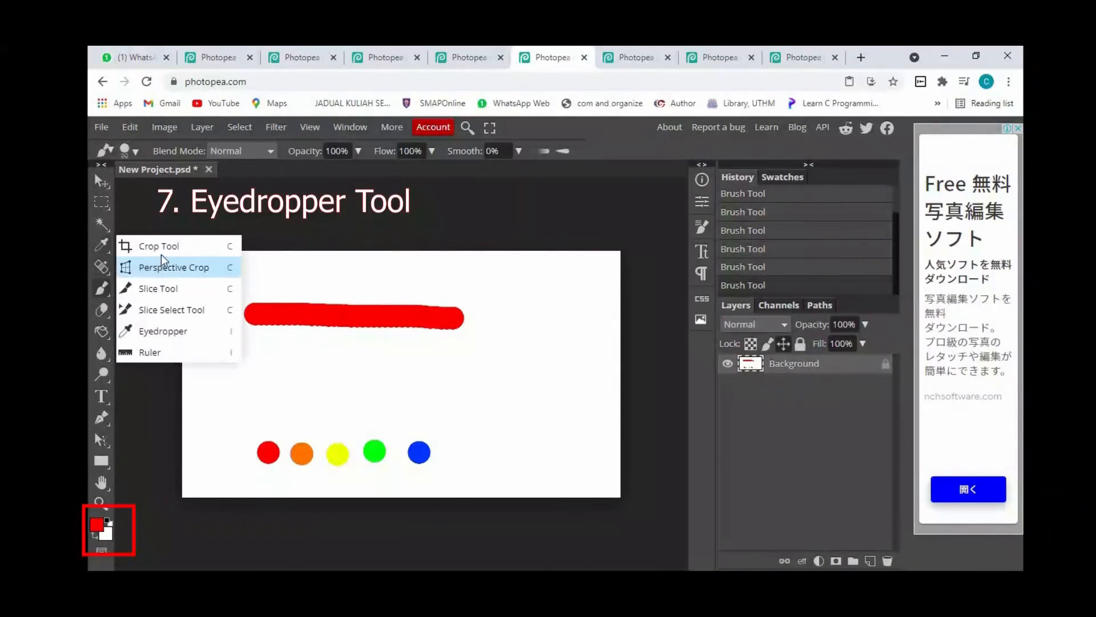
click(164, 331)
click(302, 452)
key(b)
drag(252, 324, 461, 323)
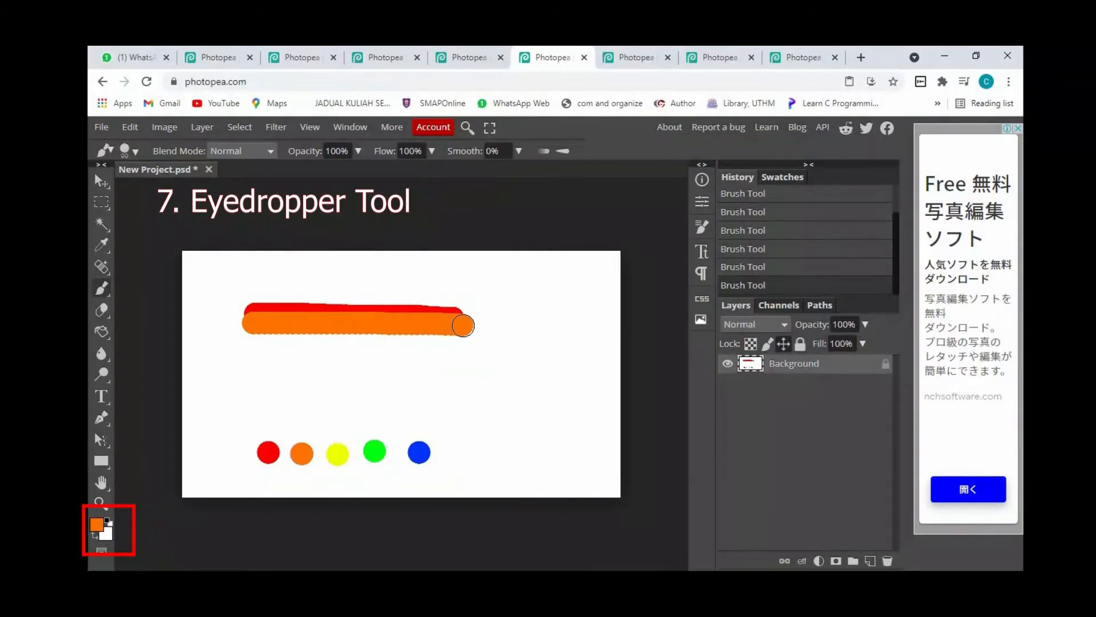
Sample the yellow dot's colour with the Eyedropper and brush a yellow stroke along the lower edge of the orange one.
click(101, 245)
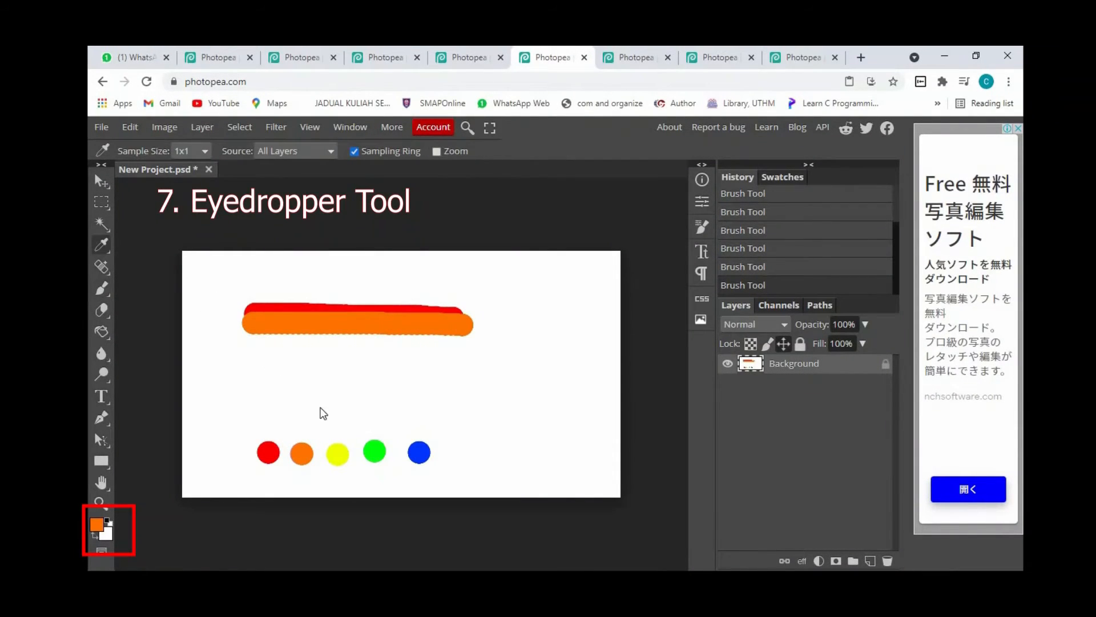
click(337, 453)
key(b)
drag(242, 326, 472, 334)
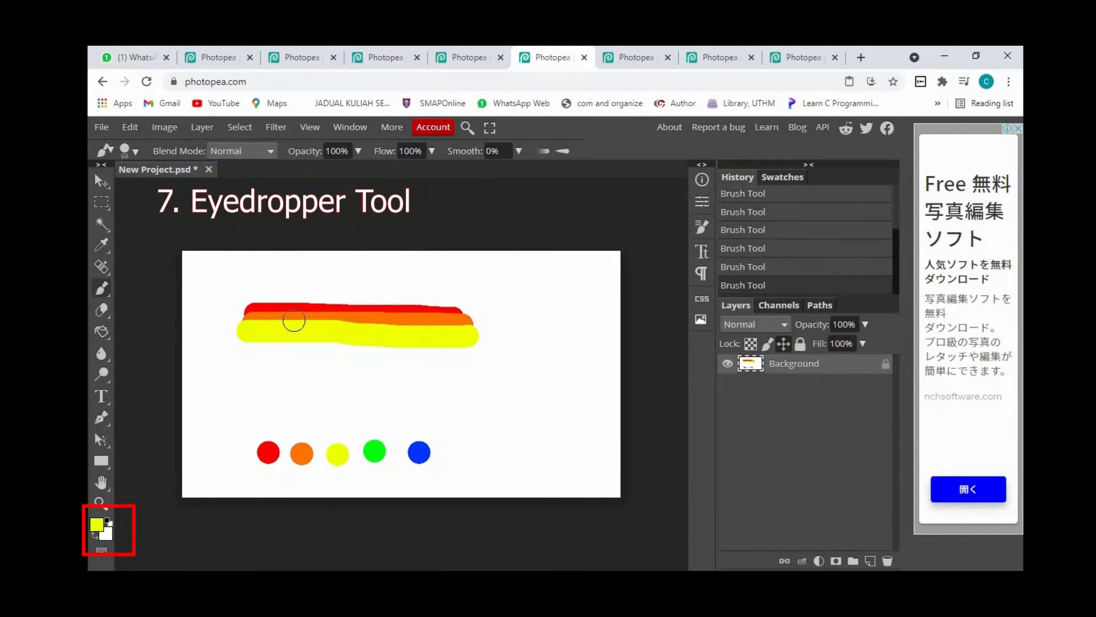
Sample the green dot's colour with the Eyedropper and brush a green stroke along the lower edge of the yellow one.
click(101, 245)
click(374, 451)
key(b)
drag(239, 342, 471, 344)
Sample the blue dot's colour with the Eyedropper and brush a blue stroke along the lower edge of the green one.
click(102, 244)
click(419, 452)
key(b)
drag(239, 351, 477, 352)
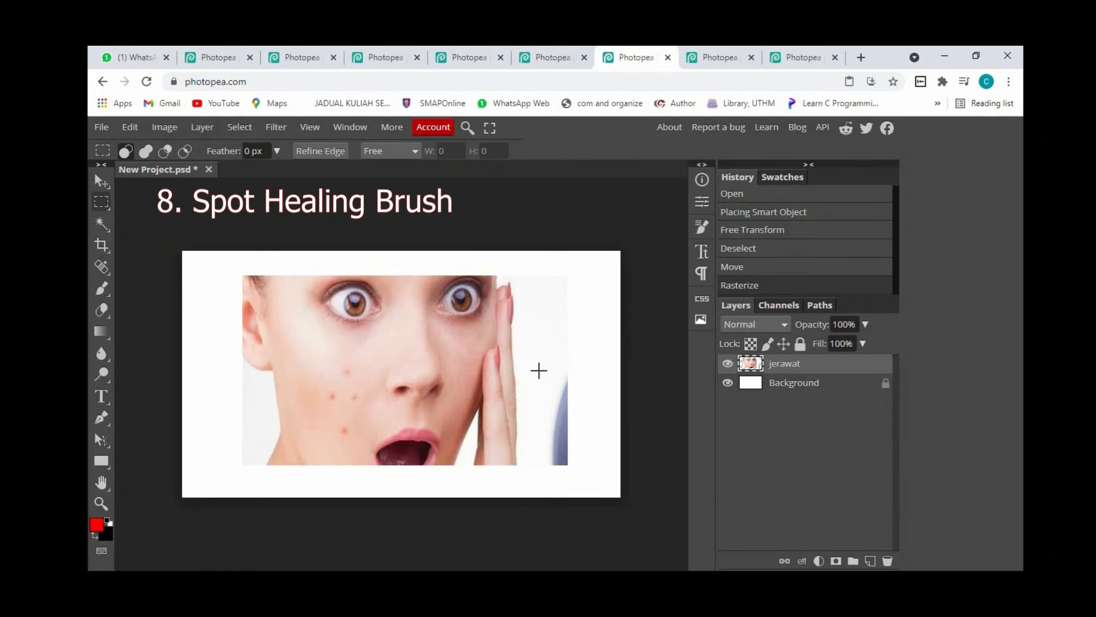
Remove the red pimples from the woman's cheek on the jerawat layer with the Spot Healing Brush Tool.
right_click(99, 266)
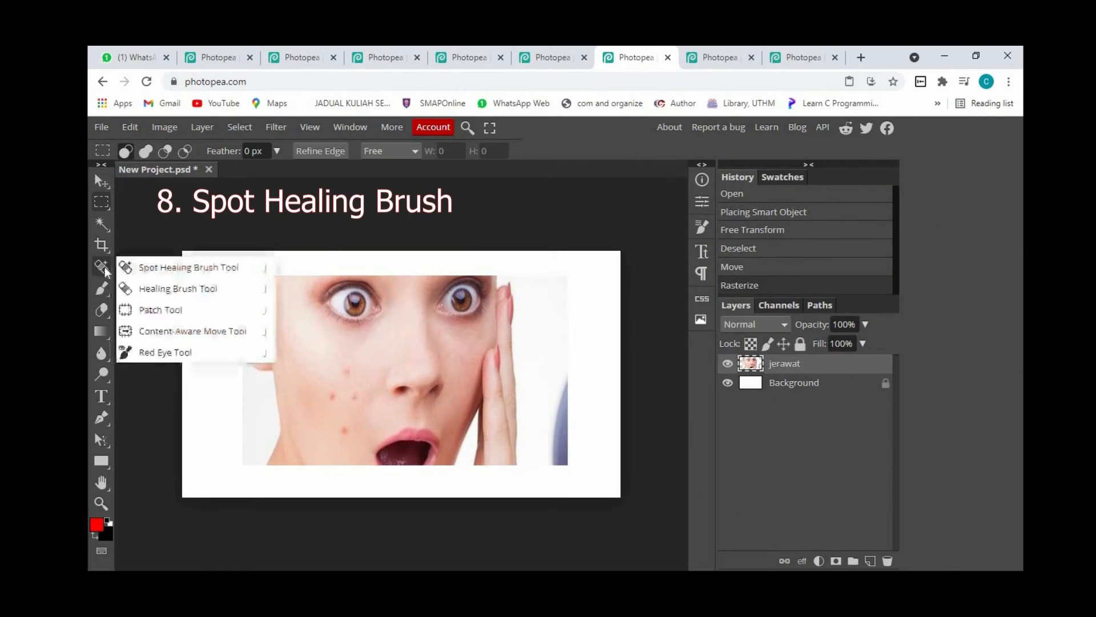
click(167, 271)
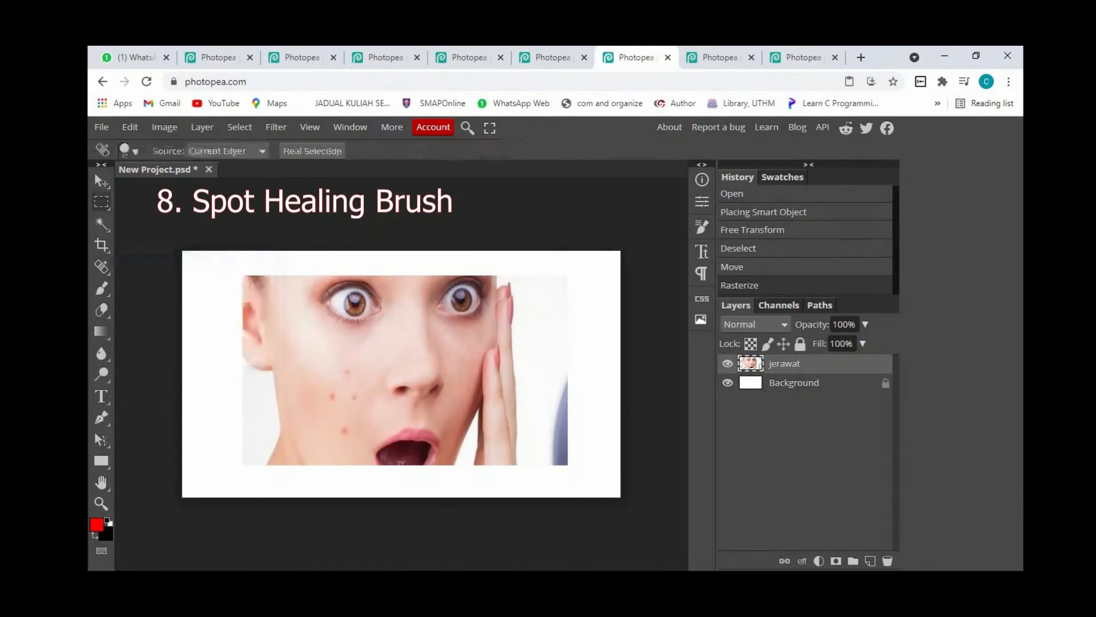
scroll(315, 404, up, 2)
drag(349, 384, 345, 390)
drag(374, 334, 376, 344)
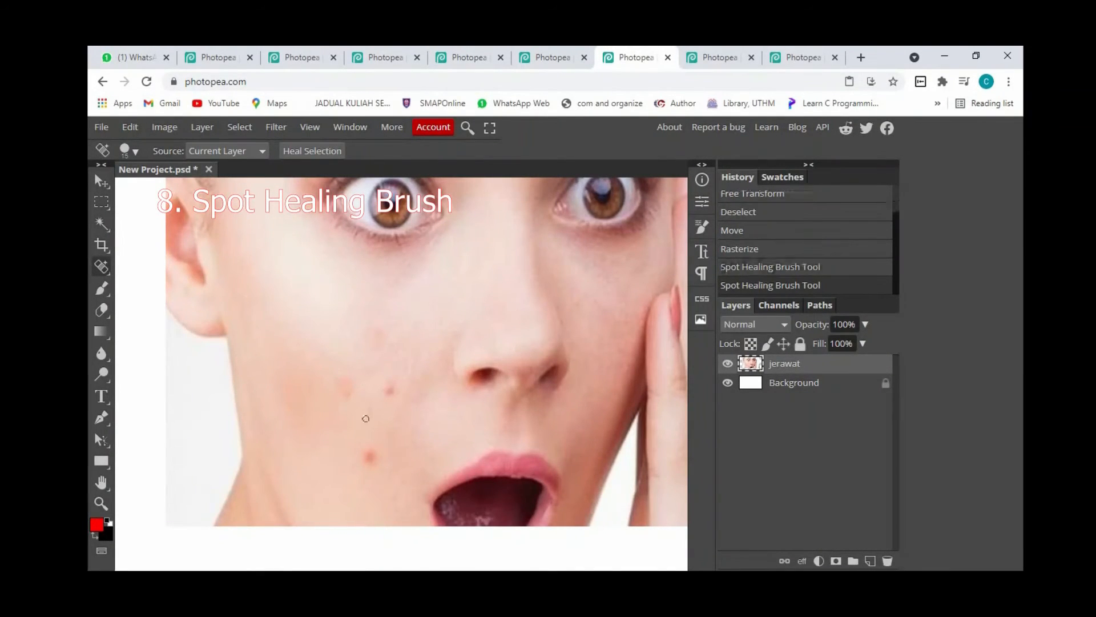
drag(389, 386, 388, 392)
drag(375, 335, 377, 343)
drag(349, 388, 351, 395)
drag(390, 387, 391, 394)
drag(371, 452, 370, 458)
drag(366, 455, 359, 461)
drag(343, 378, 346, 395)
drag(379, 334, 380, 345)
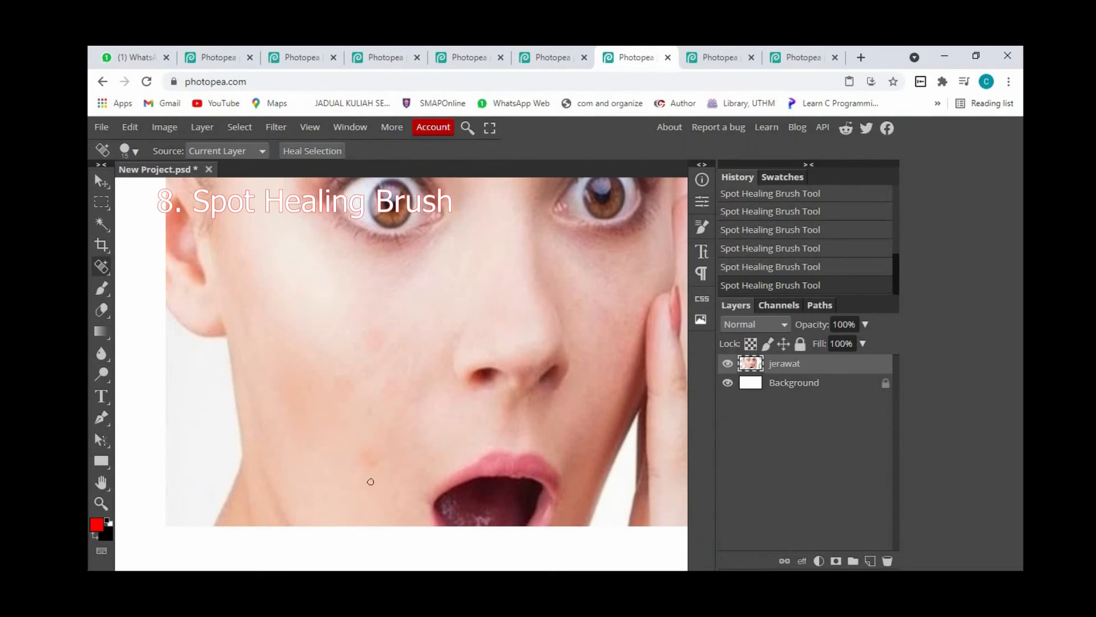
drag(363, 454, 371, 455)
scroll(400, 392, down, 4)
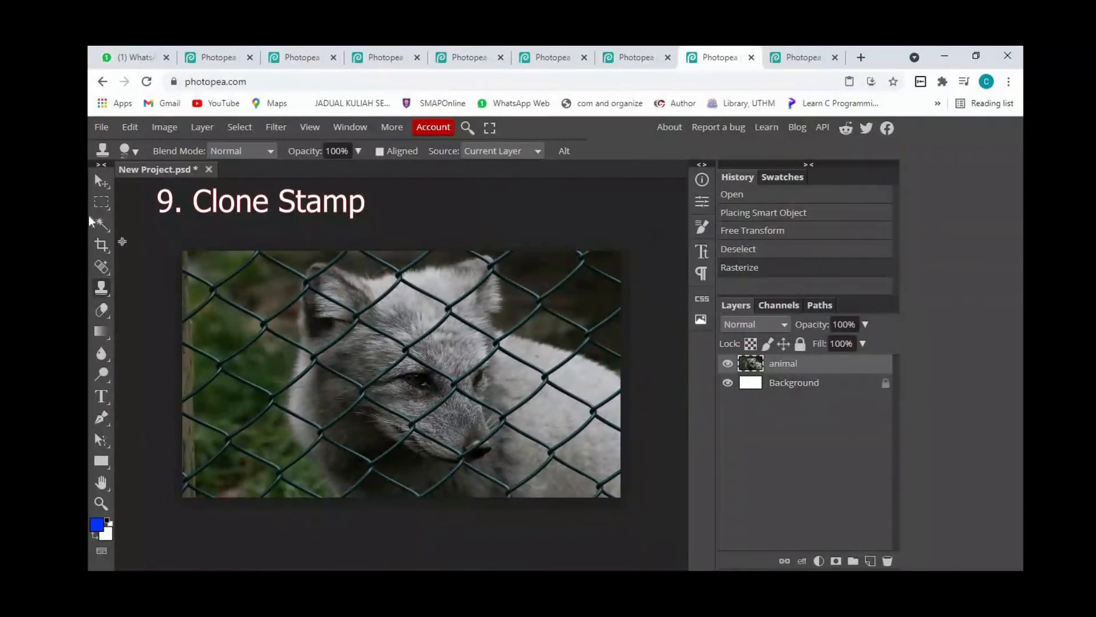
Clear any selection and use the Clone Tool to cover the fence wire above the animal's eye with sampled nearby fur.
click(102, 206)
key(ctrl+d)
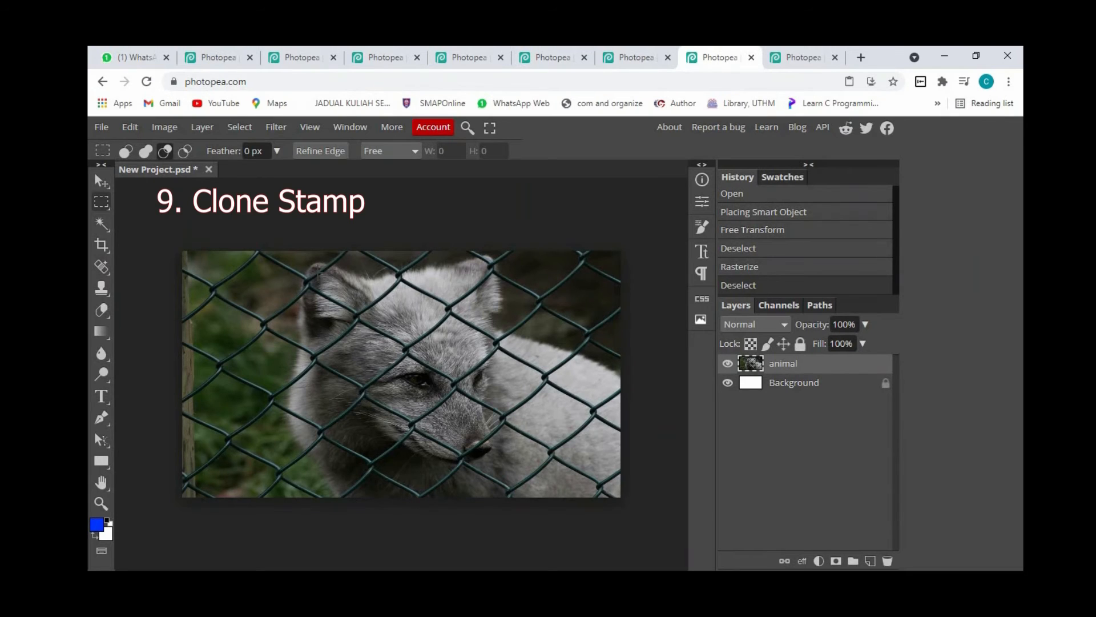
right_click(103, 291)
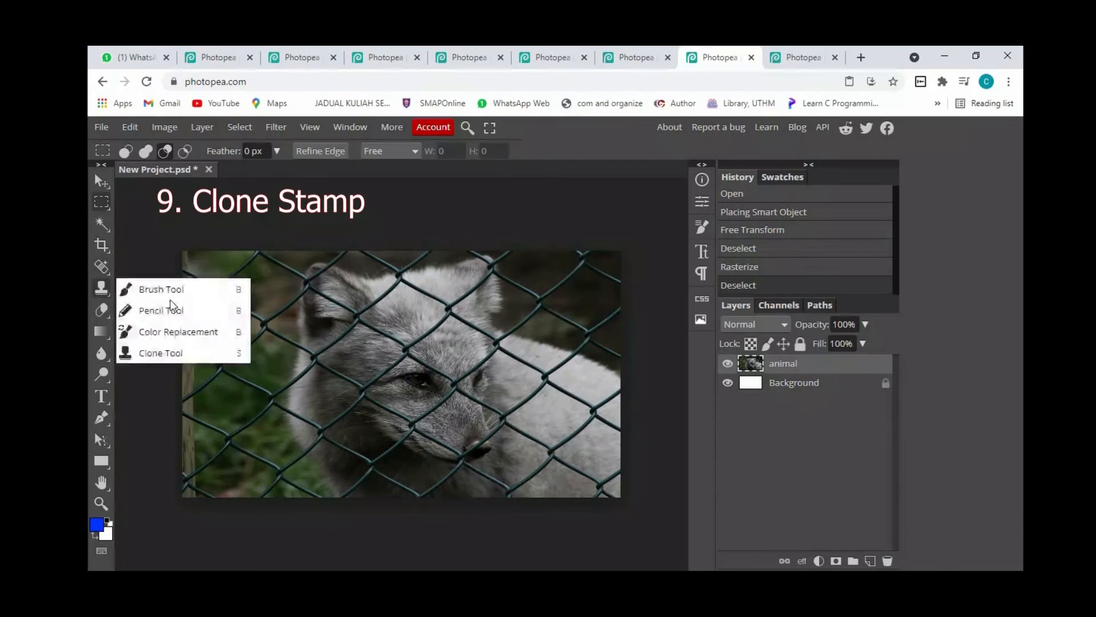
click(172, 353)
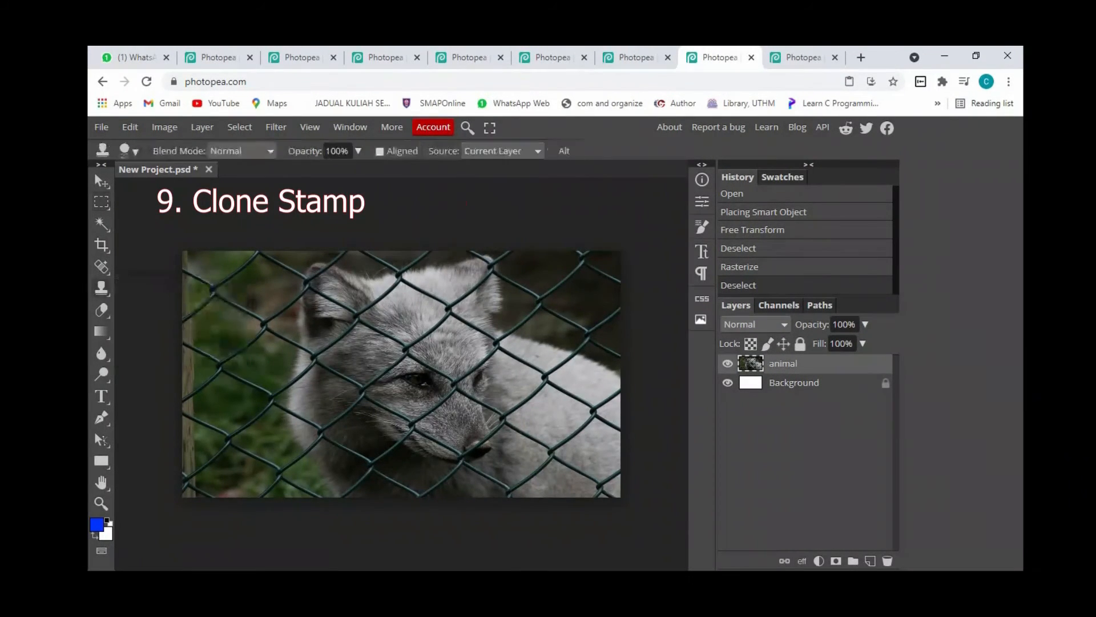
scroll(373, 342, up, 4)
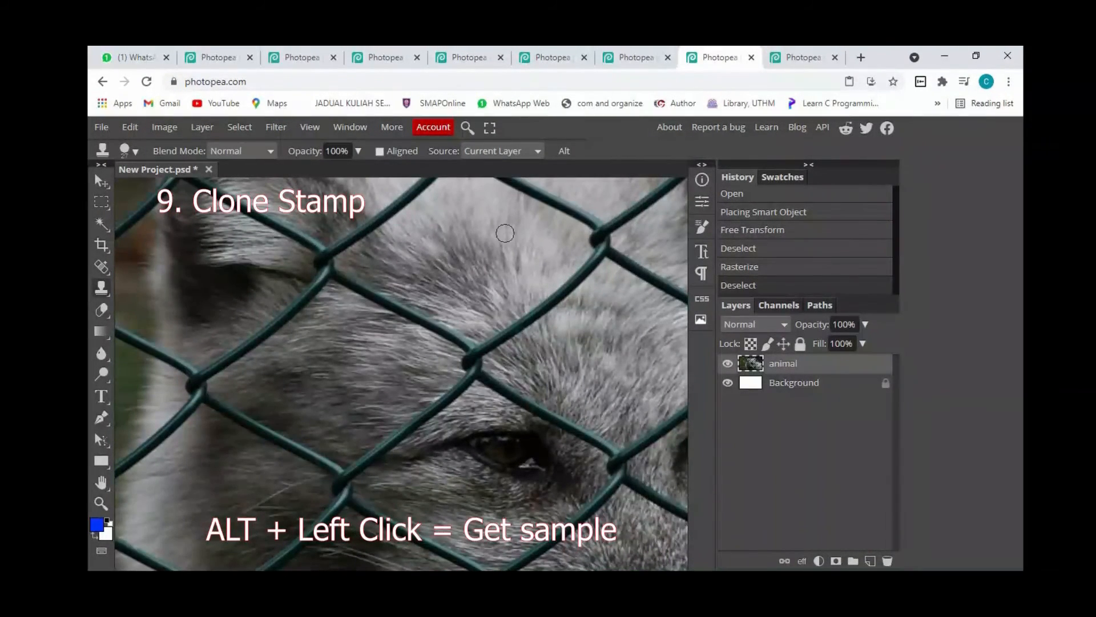
alt+click(402, 266)
click(344, 278)
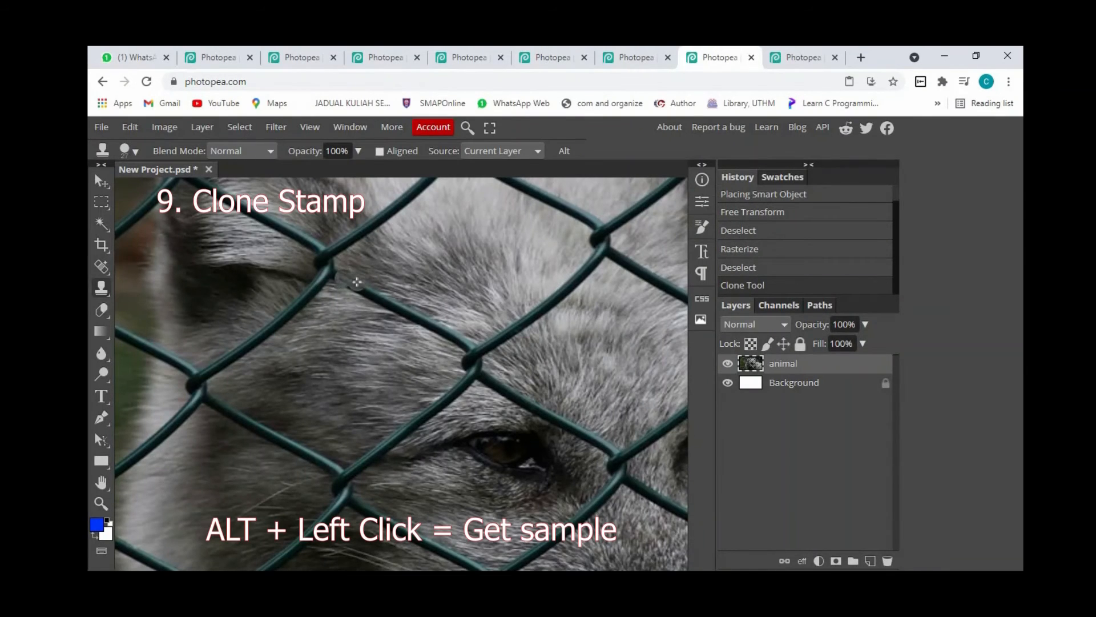
click(356, 283)
mouse_move(370, 294)
mouse_down()
mouse_move(391, 309)
mouse_move(446, 317)
mouse_move(431, 324)
mouse_move(464, 344)
mouse_up()
alt+click(445, 316)
click(465, 342)
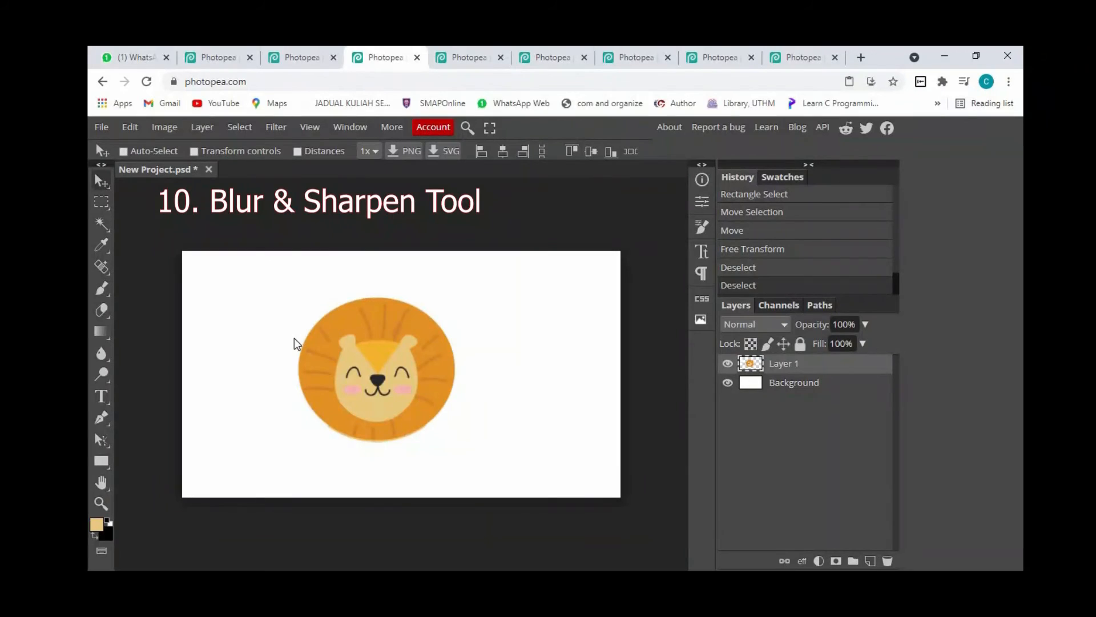
Choose the Blur Tool for working on the lion's head on Layer 1.
scroll(280, 347, up, 1)
scroll(297, 345, down, 1)
click(101, 353)
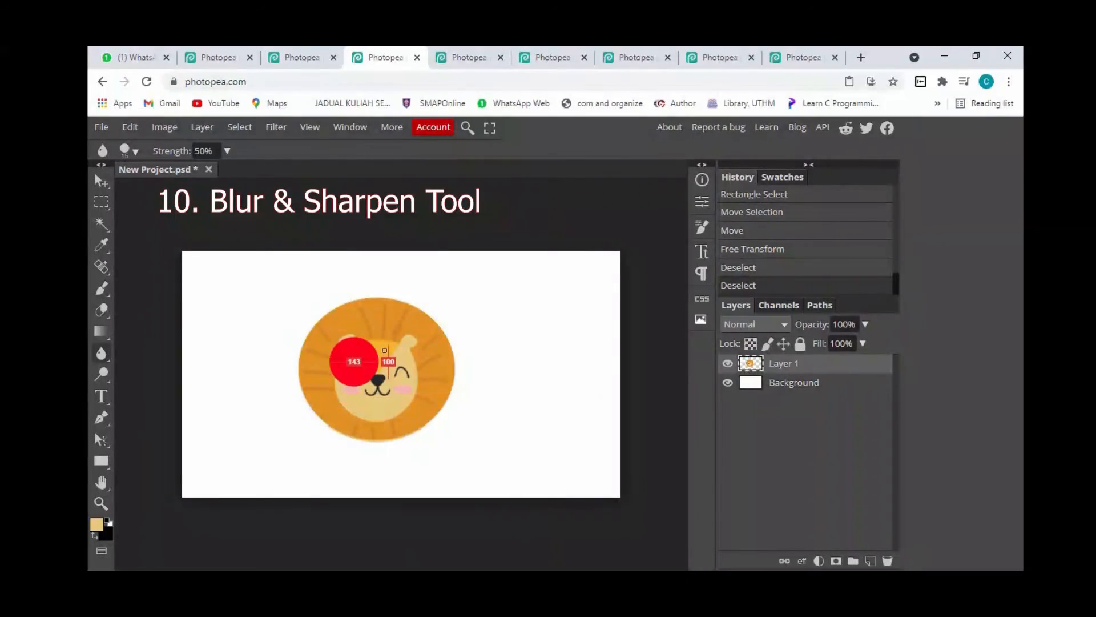